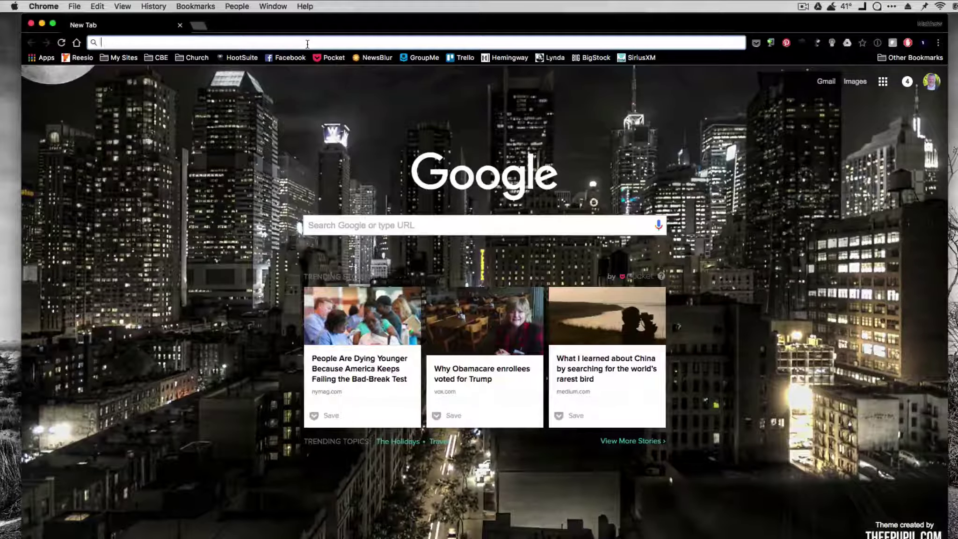
Go to login.microsoftonline.com in Chrome to load the Office 365 Admin center home page
type("login.microsoftonline.com")
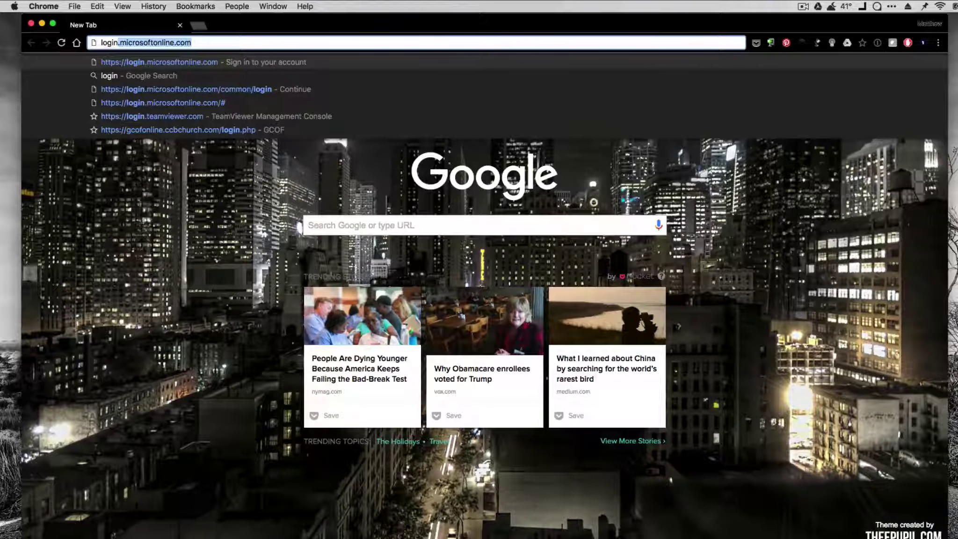
key("Return")
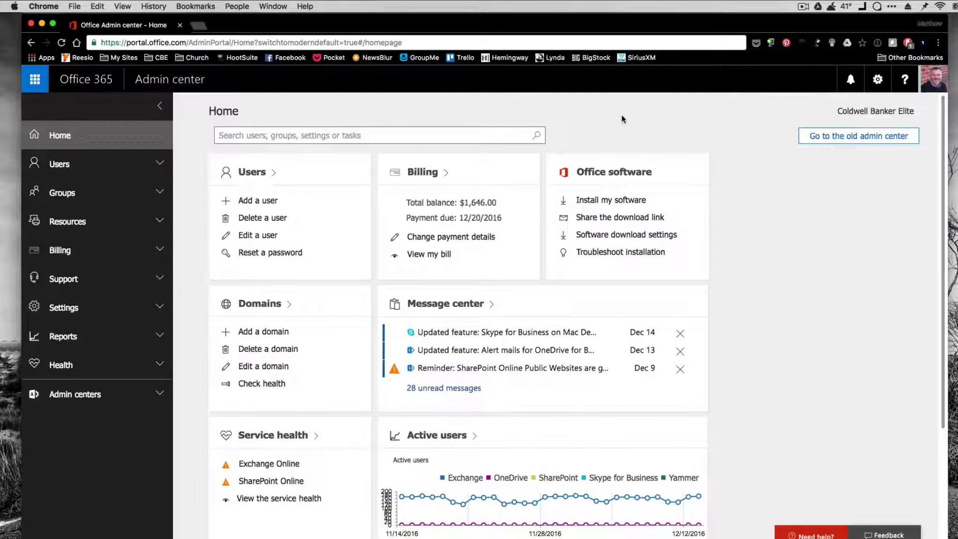
Start adding a new user and enter the person's first and last names
scroll(660, 119, "down", 1)
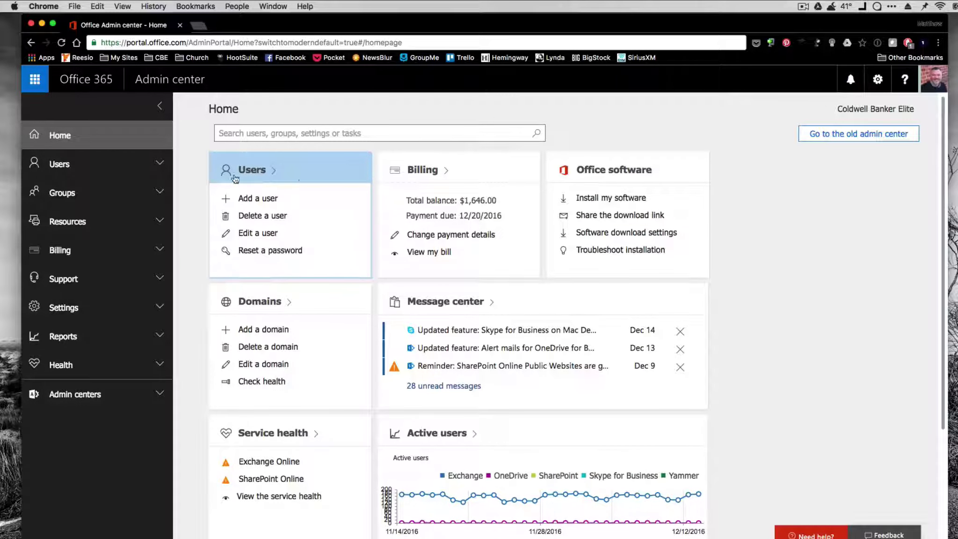
left_click(252, 198)
left_click(516, 171)
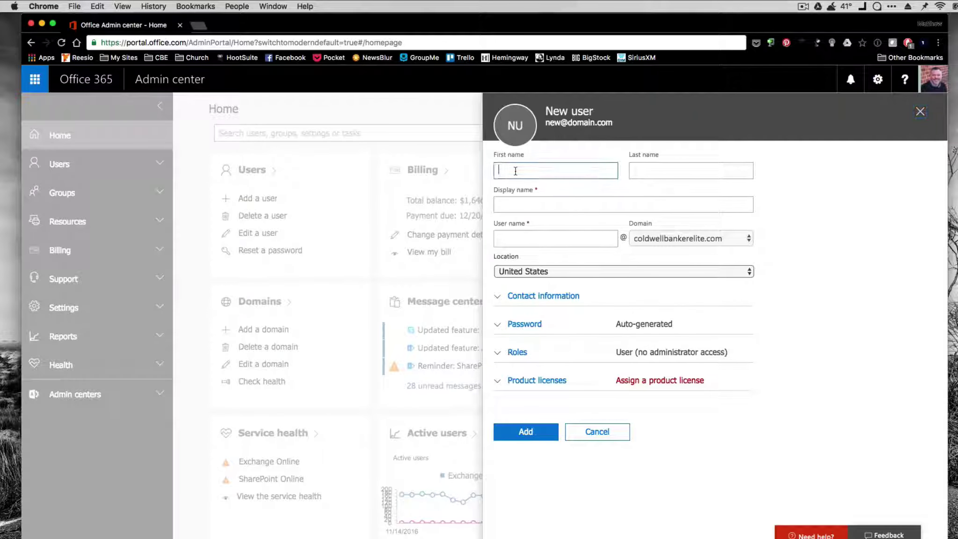
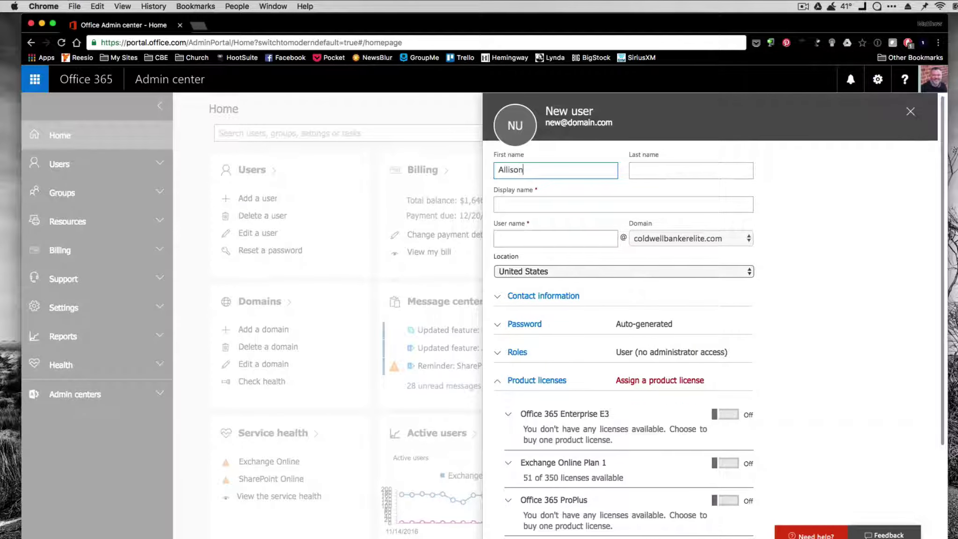
key("Tab")
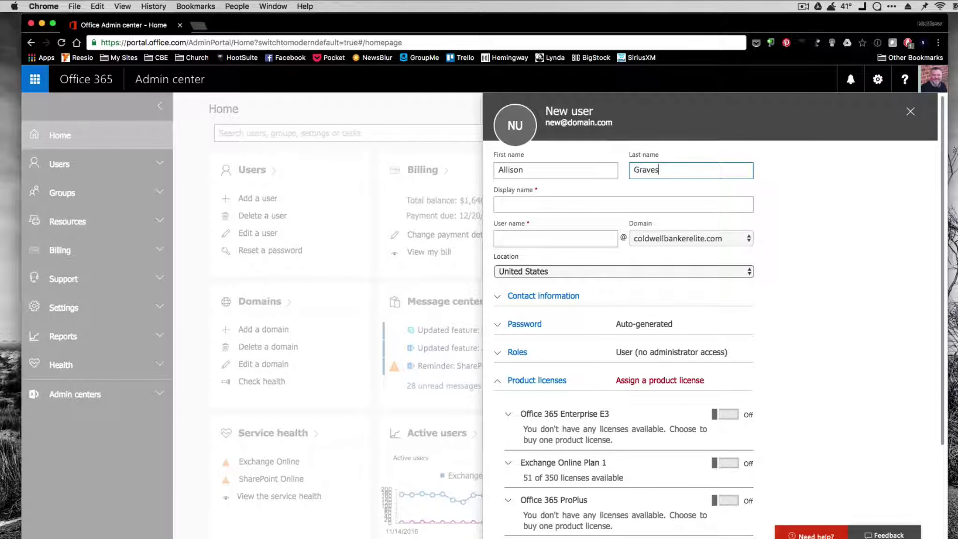
key("Tab")
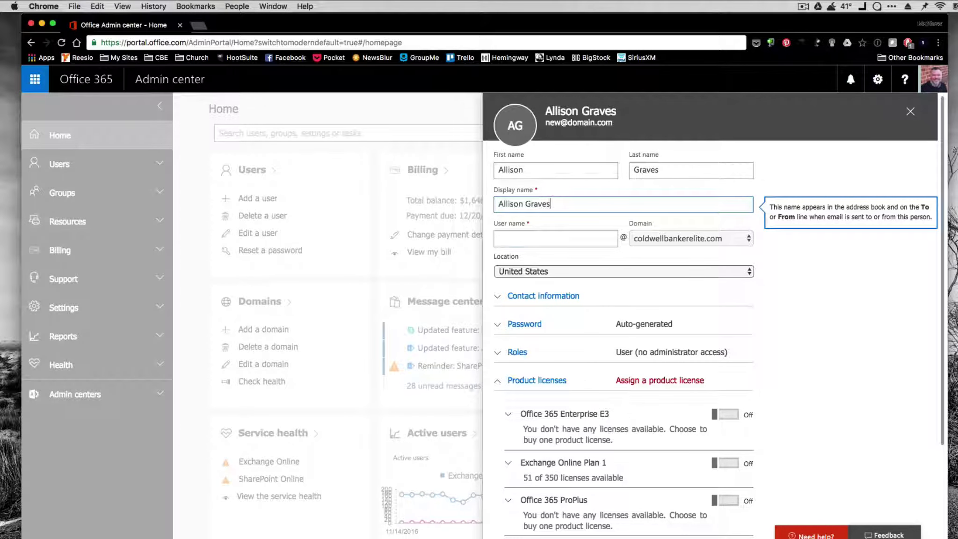
Keep the auto-filled display name and enter the new user's user name
key("Tab")
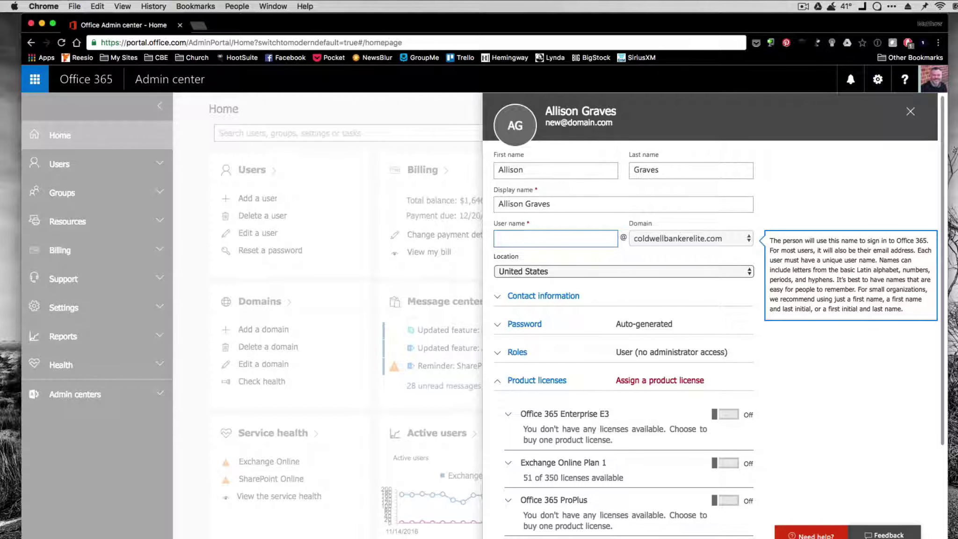
left_click(822, 196)
scroll(821, 203, "down", 3)
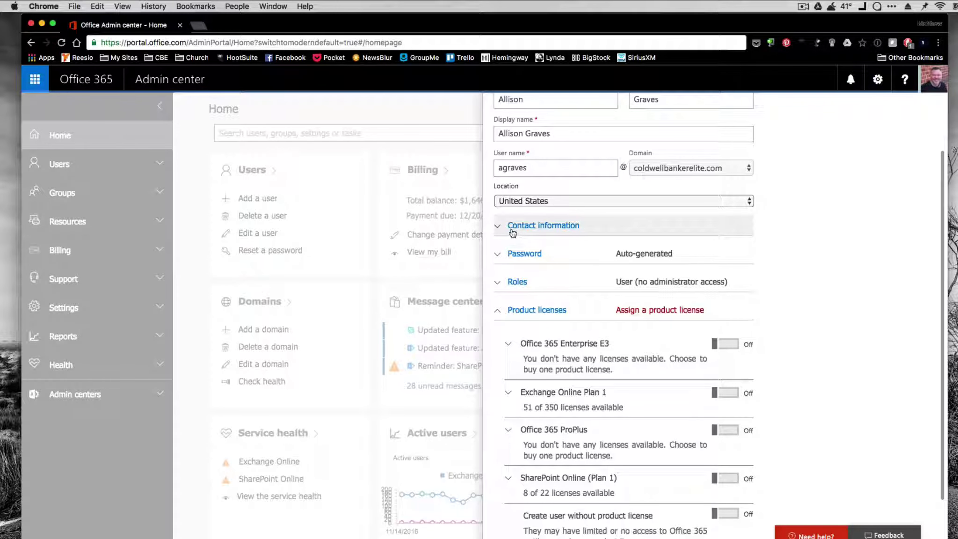
scroll(540, 234, "up", 1)
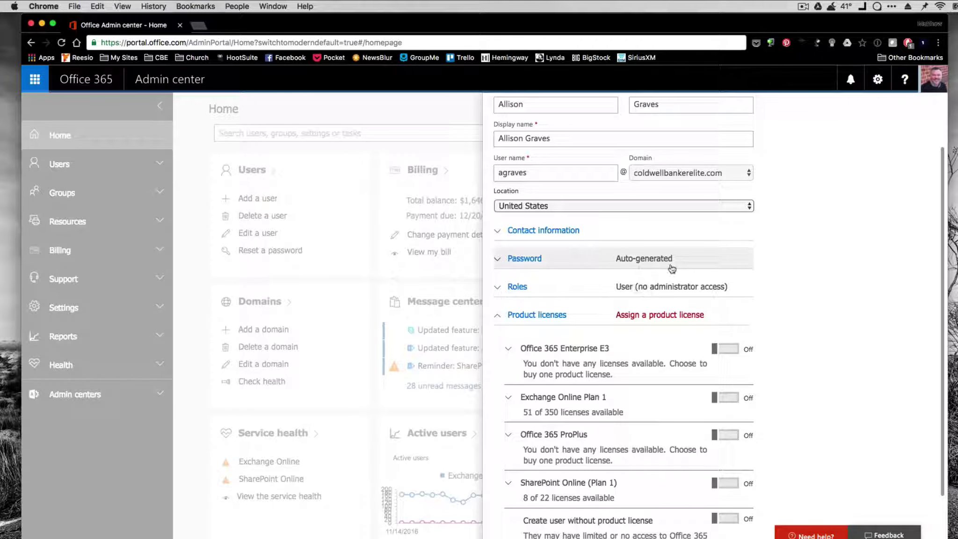
scroll(622, 293, "down", 1)
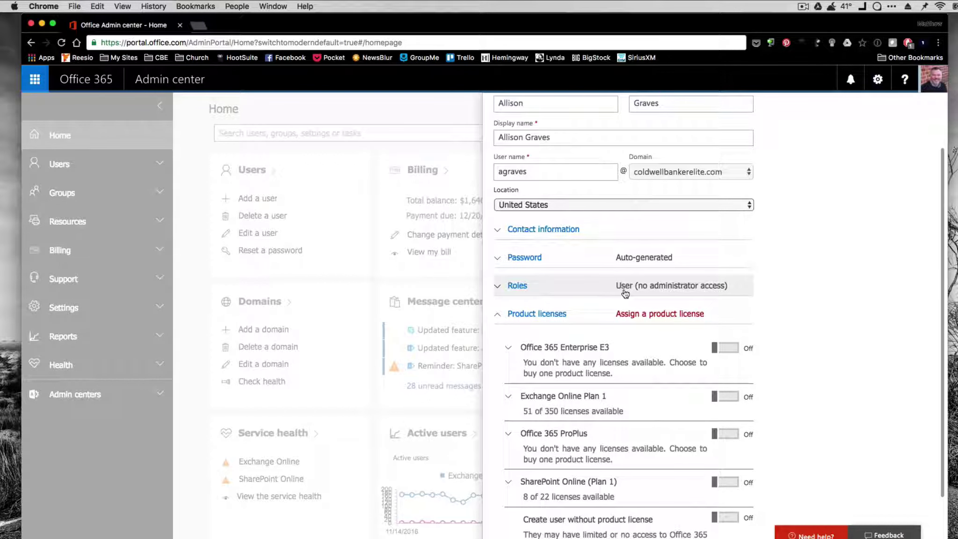
Choose 'Let me create the password' and enter a strong password for the user
left_click(500, 263)
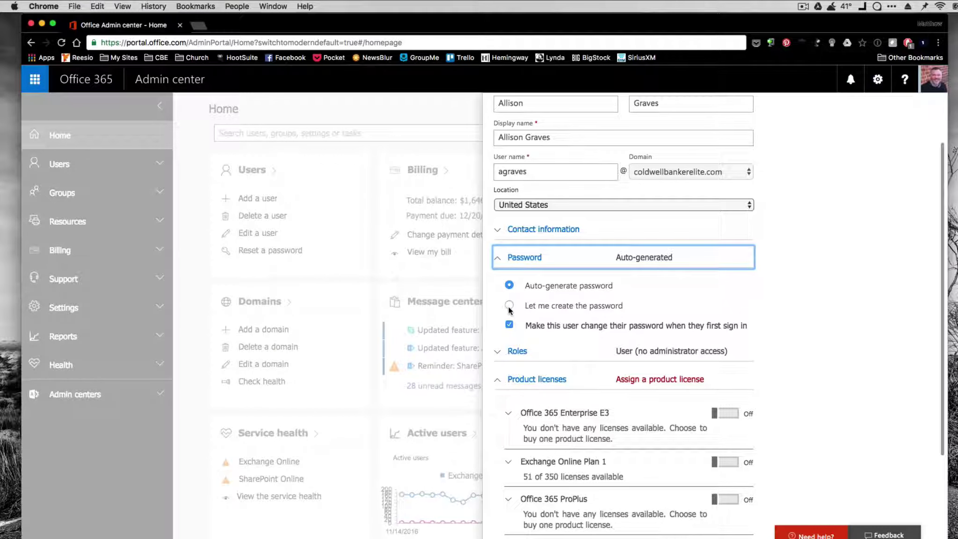
left_click(509, 306)
left_click(547, 331)
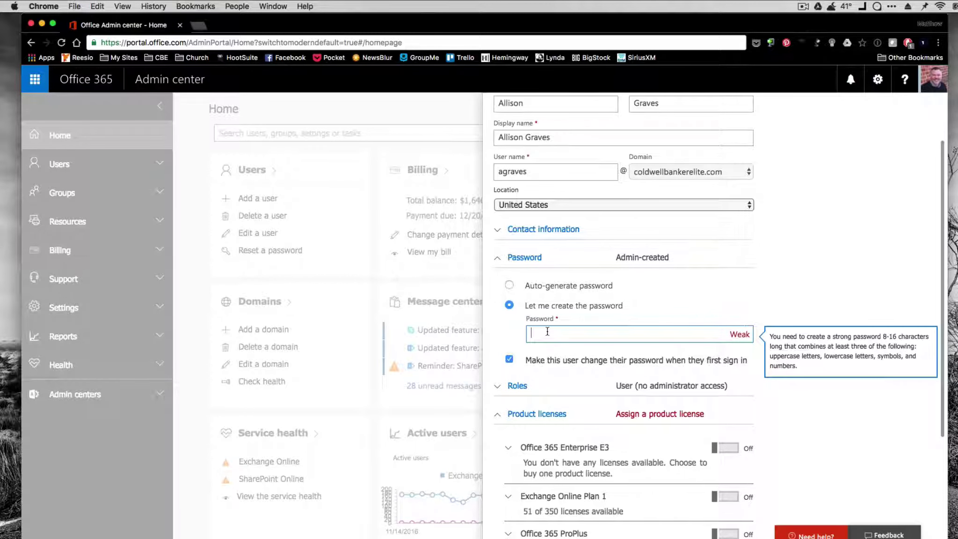
type("•••••••")
key("BackSpace")
key("BackSpace")
key("BackSpace")
key("BackSpace")
key("BackSpace")
key("BackSpace")
key("BackSpace")
type("•••••••••••")
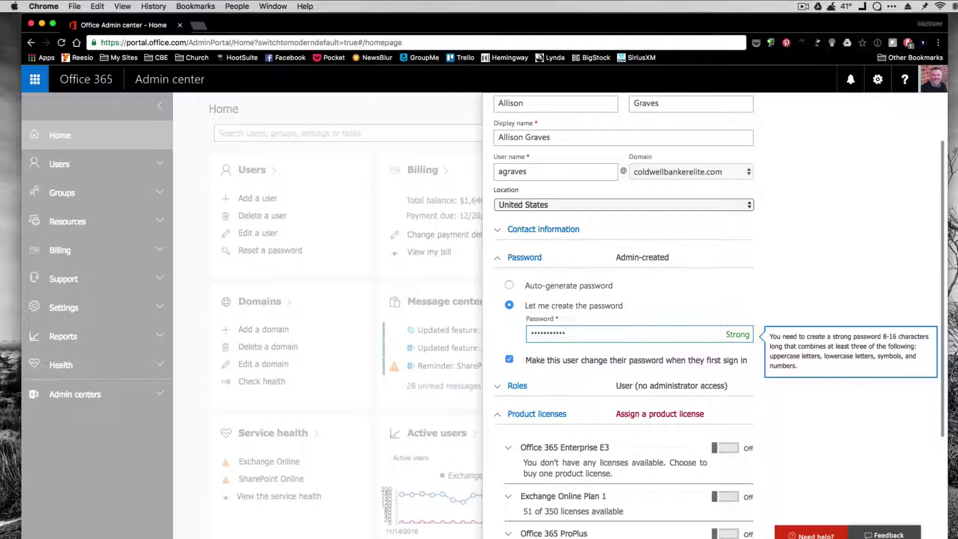
scroll(672, 288, "down", 2)
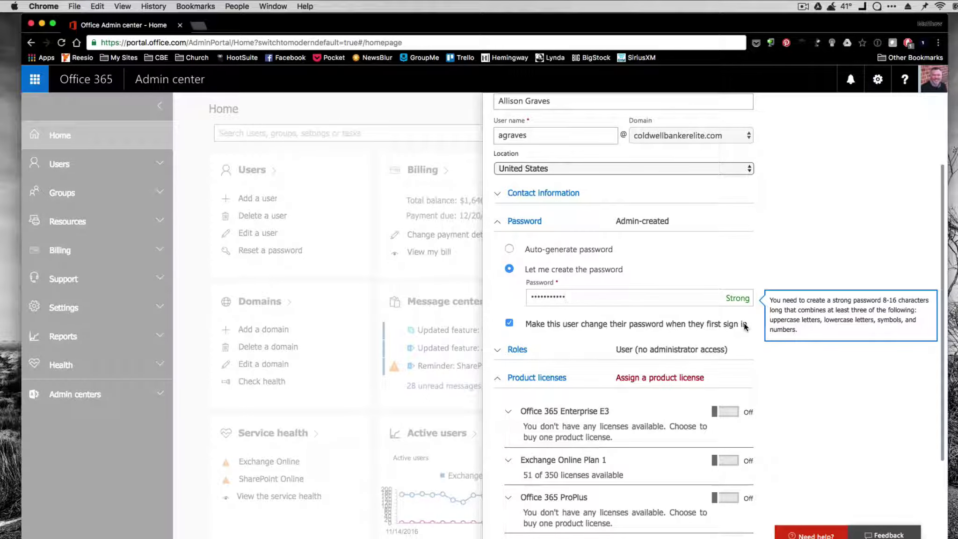
Switch the Exchange Online Plan 1 product licence on, leaving the other licences off
scroll(744, 326, "down", 2)
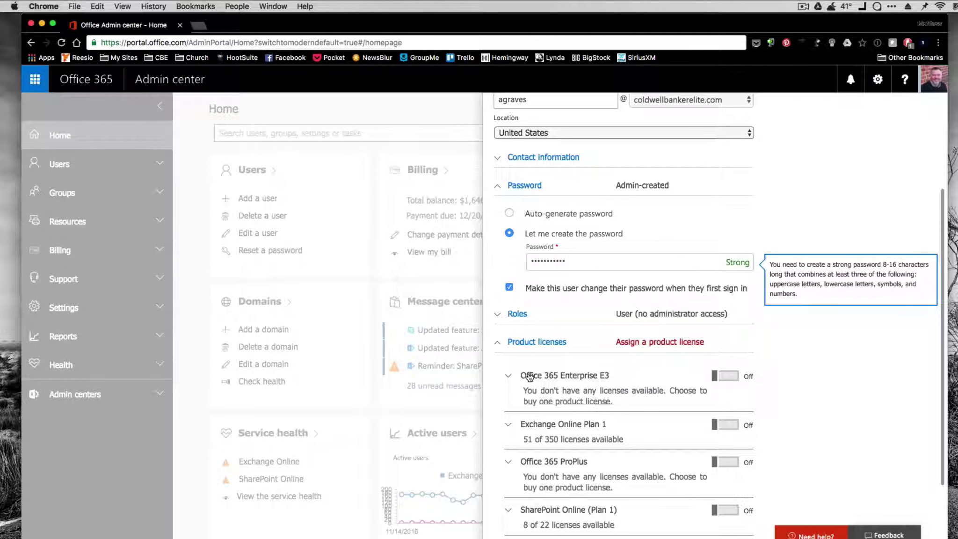
scroll(528, 377, "down", 3)
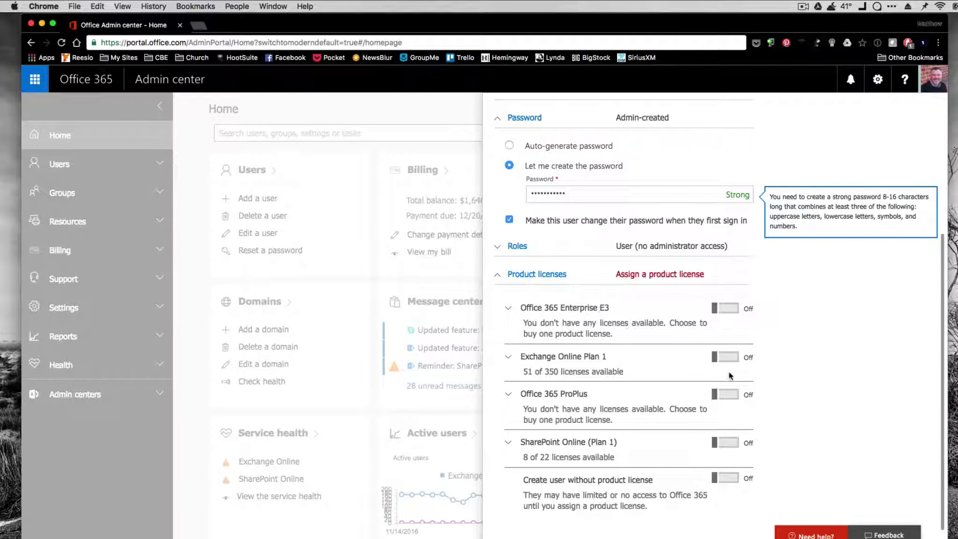
left_click(727, 358)
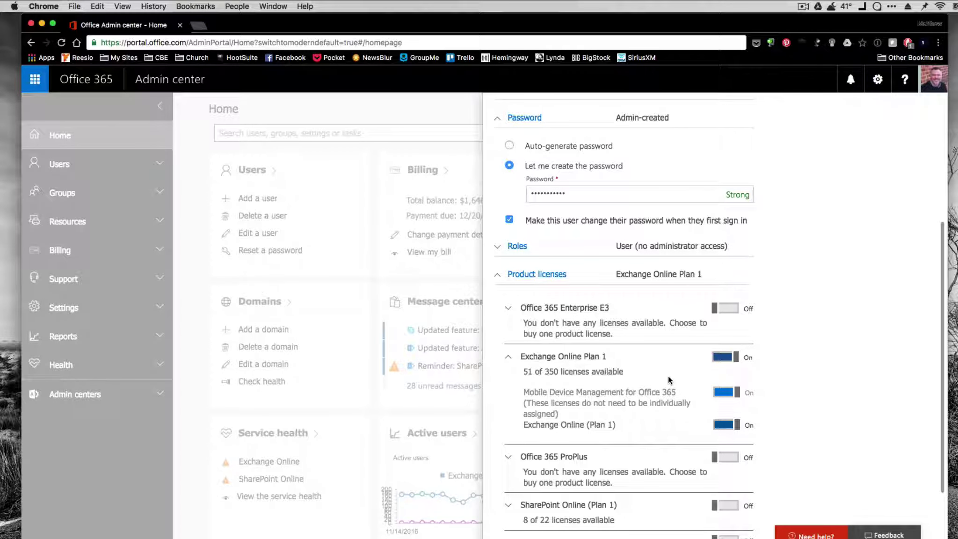
scroll(664, 376, "down", 1)
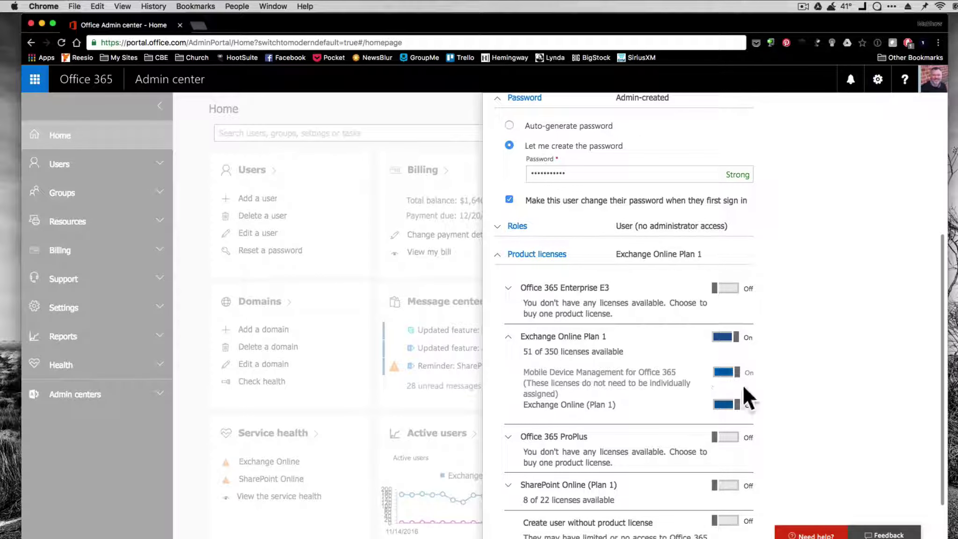
scroll(654, 426, "down", 3)
scroll(646, 437, "up", 2)
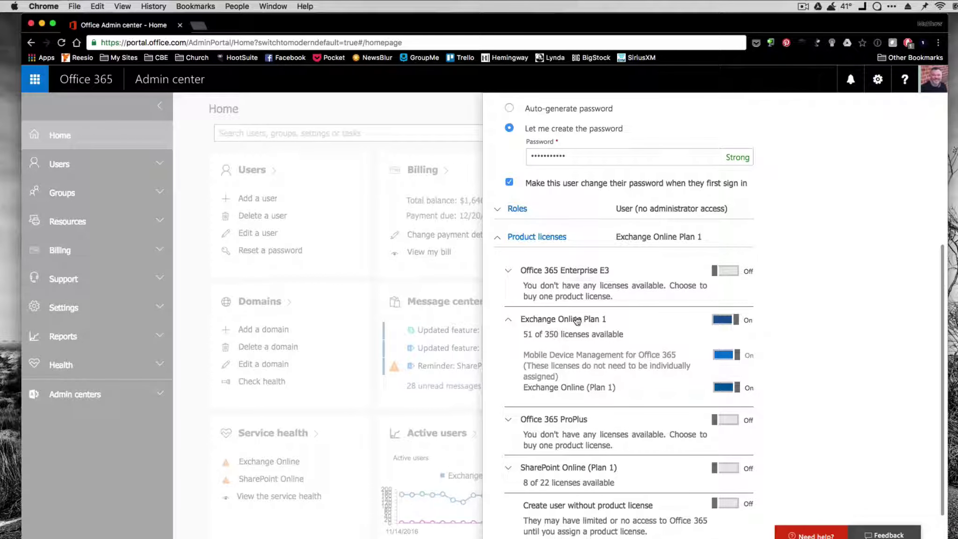
scroll(798, 341, "down", 2)
scroll(796, 338, "down", 1)
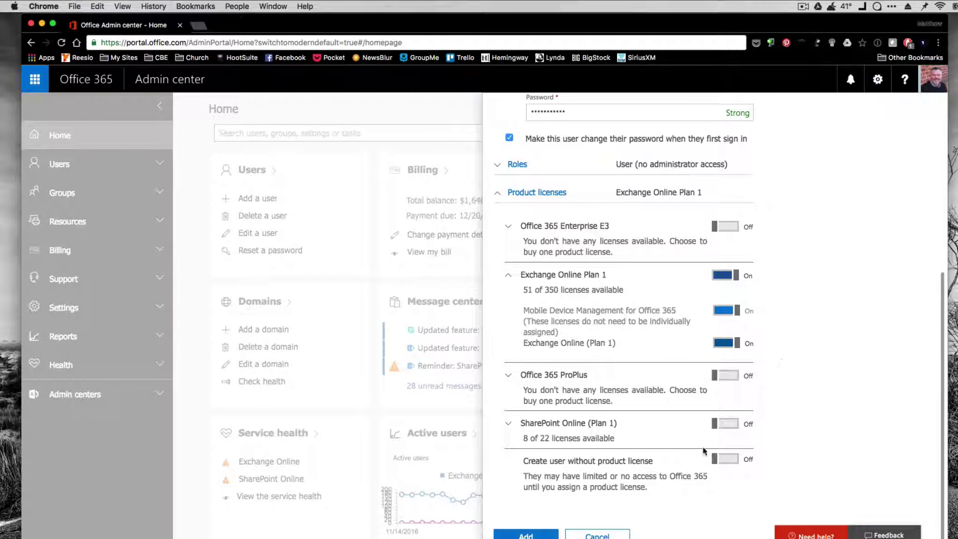
Create the user account and dismiss Chrome's offer to save the password
left_click(536, 533)
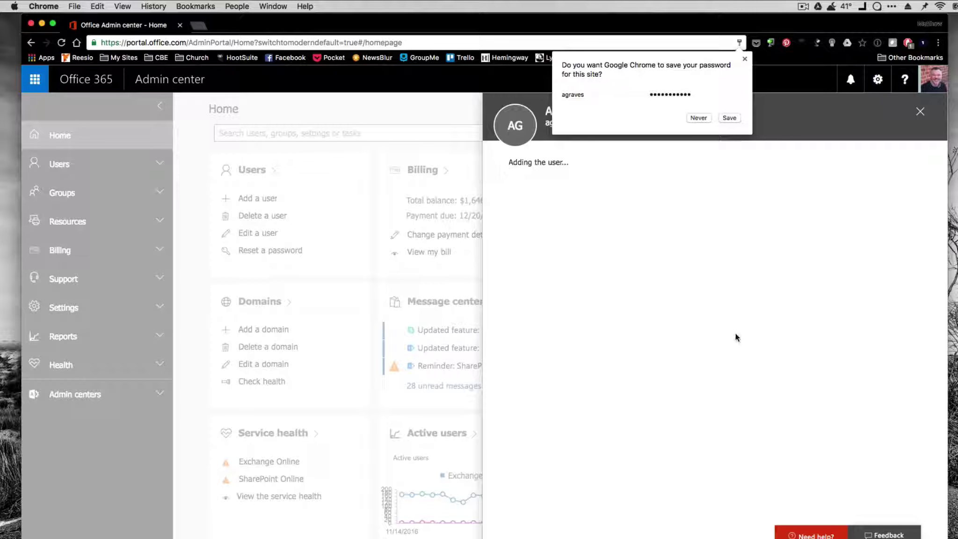
left_click(745, 58)
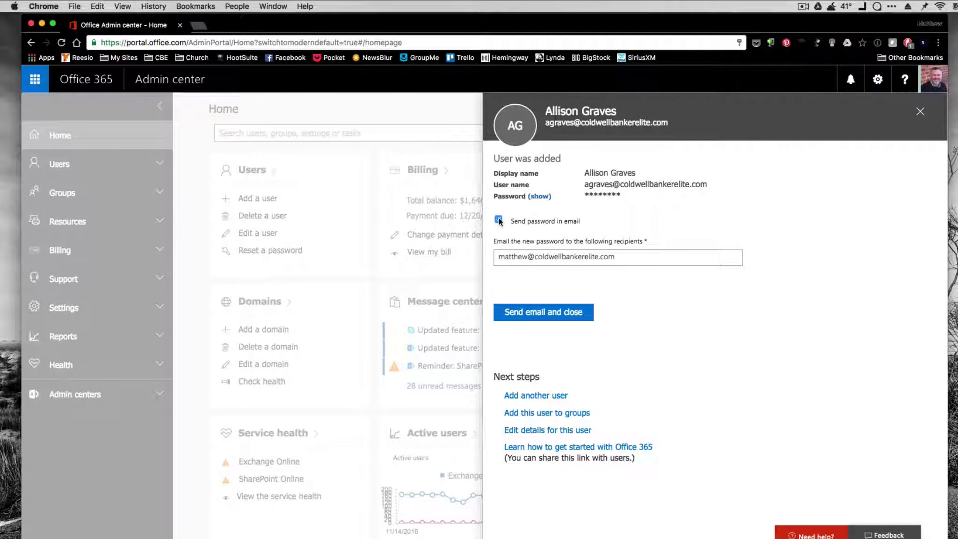
left_click(563, 256)
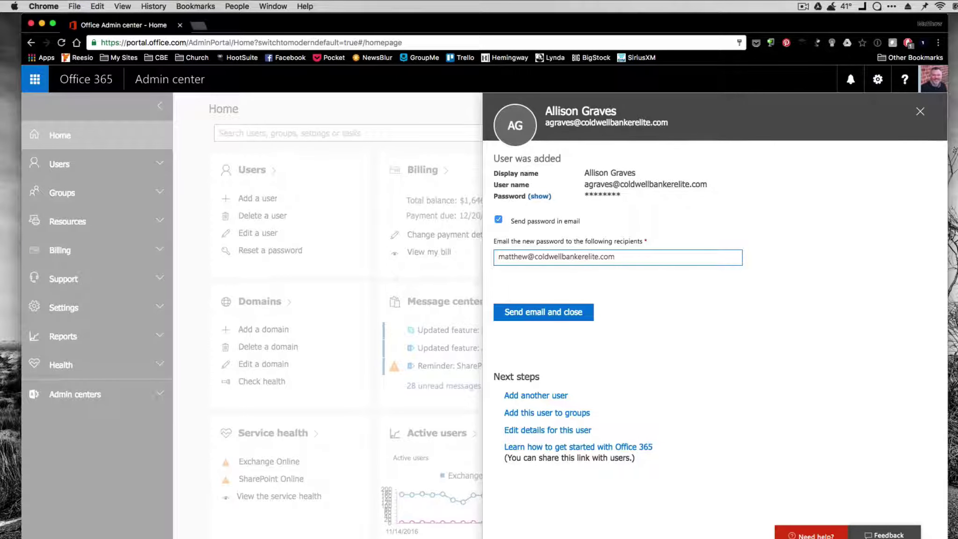
left_click(576, 223)
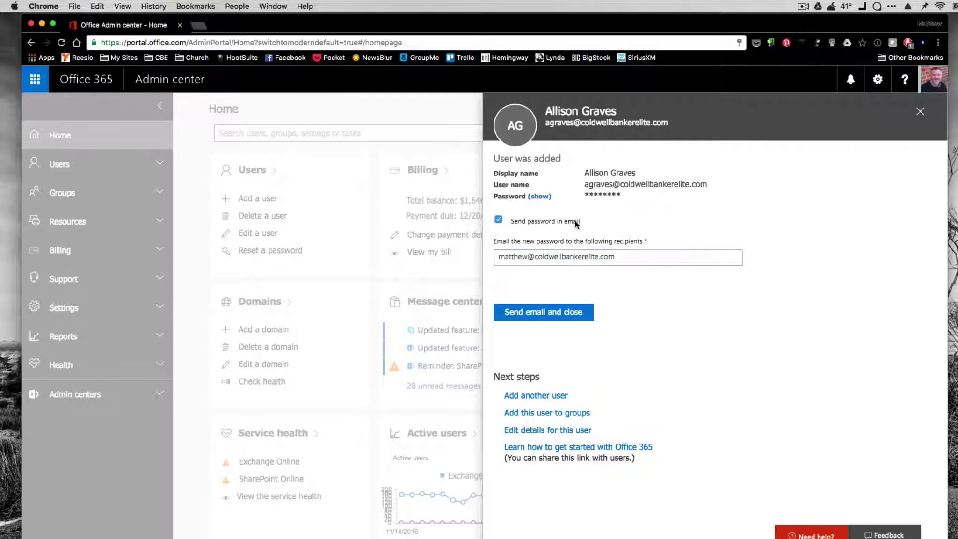
Uncheck 'Send password in email' and open 'Edit details for this user'
left_click(586, 261)
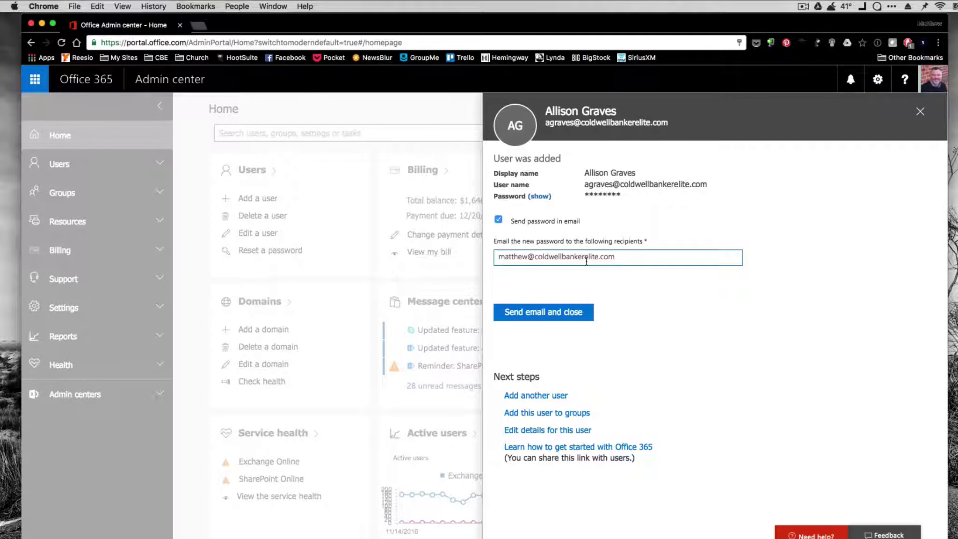
left_click(500, 234)
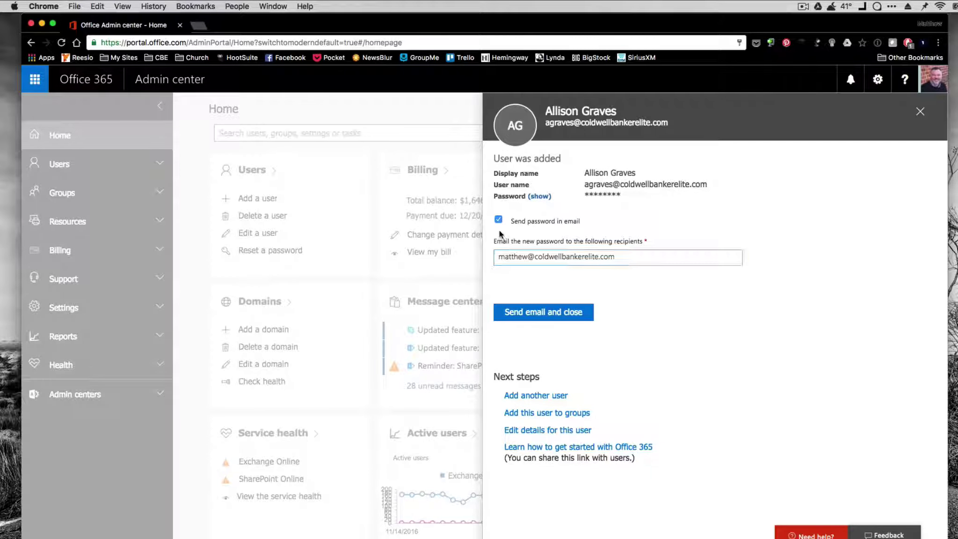
left_click(499, 219)
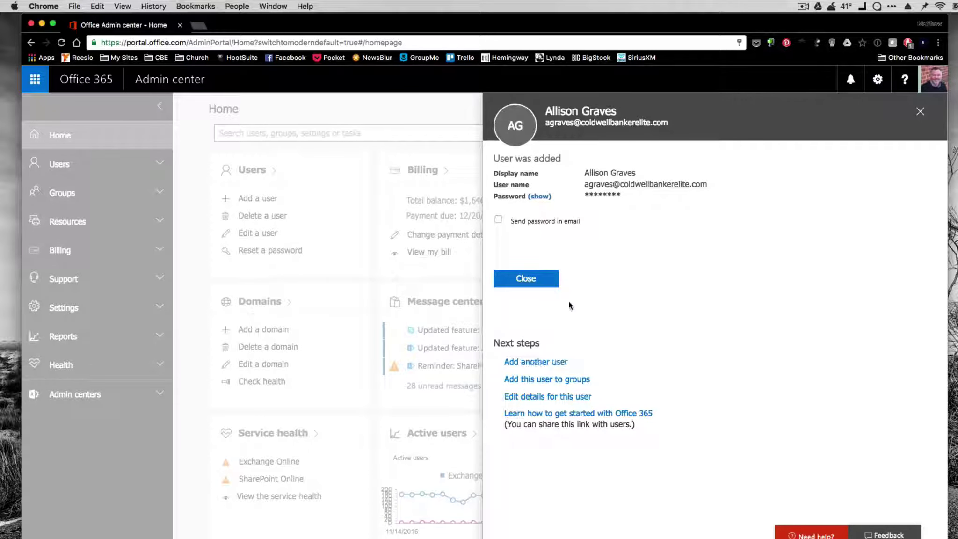
left_click(562, 396)
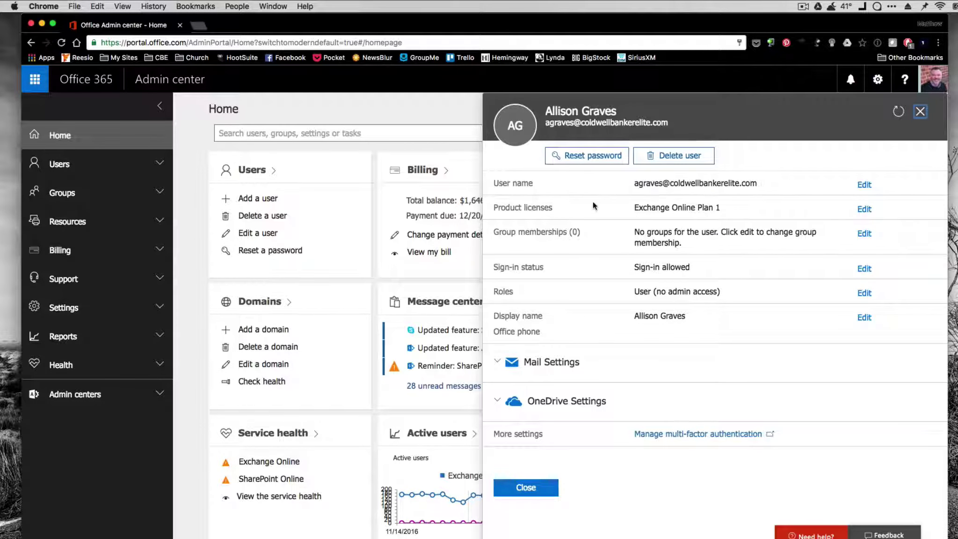
Expand the user's Mail Settings, showing the mailbox is still being prepared
left_click(521, 367)
scroll(563, 290, "down", 5)
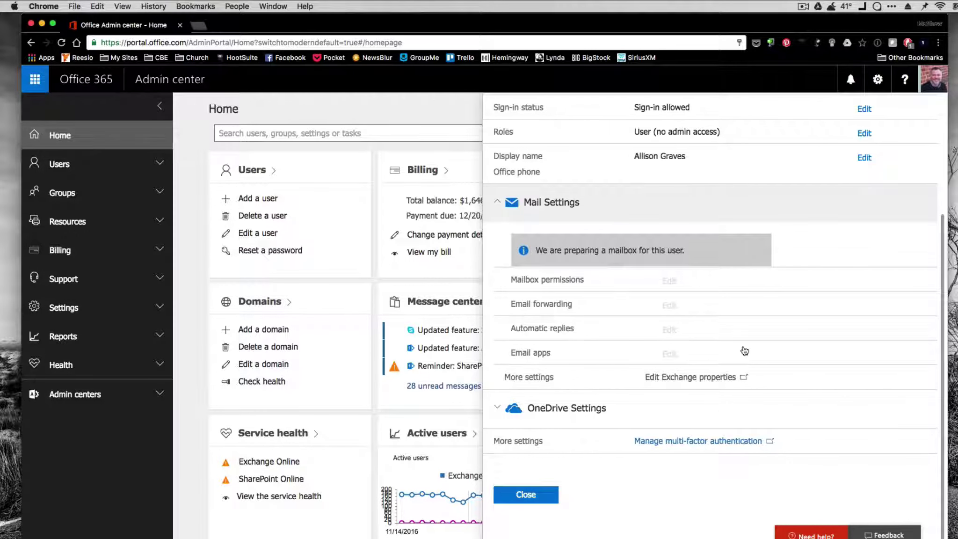
left_click(803, 7)
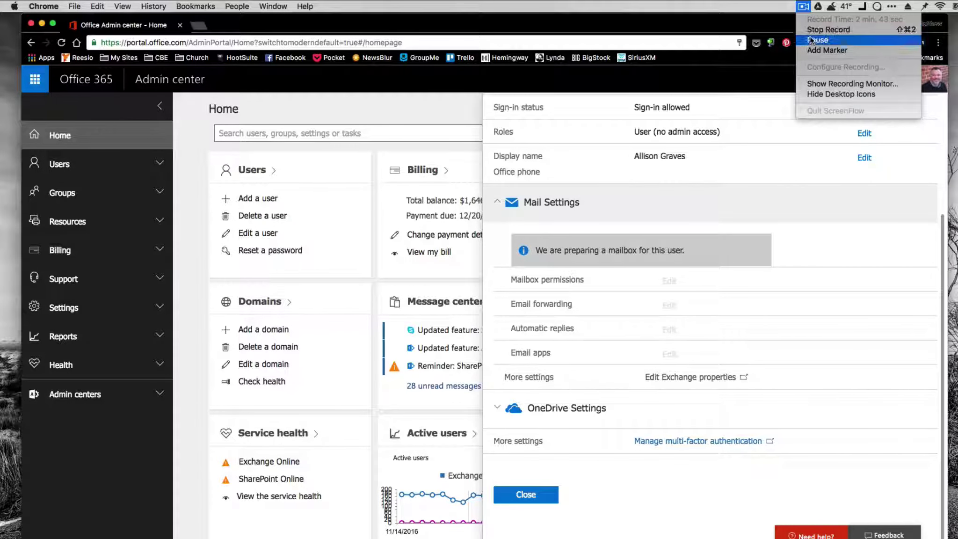
left_click(818, 40)
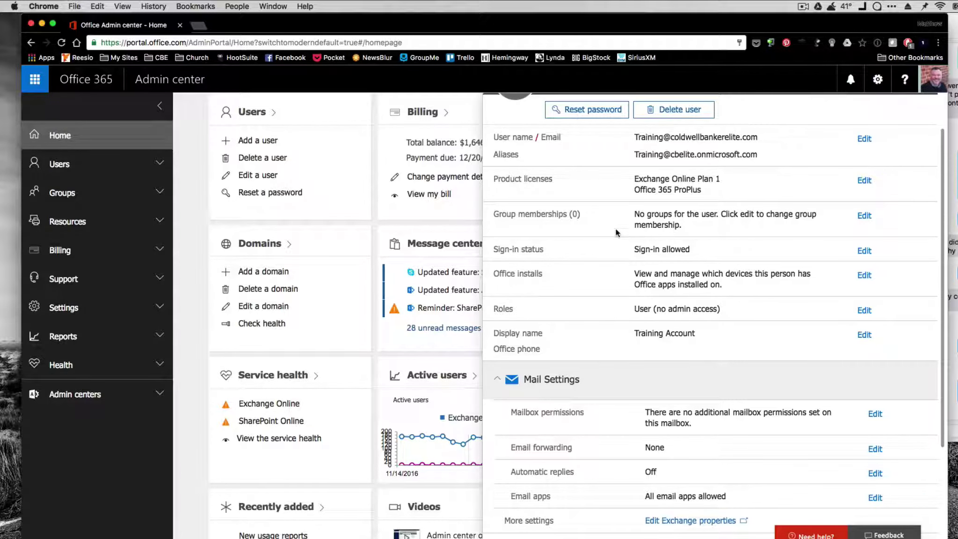
Re-expand the Training Account's Mail Settings to show forwarding None and automatic replies Off
scroll(581, 232, "down", 3)
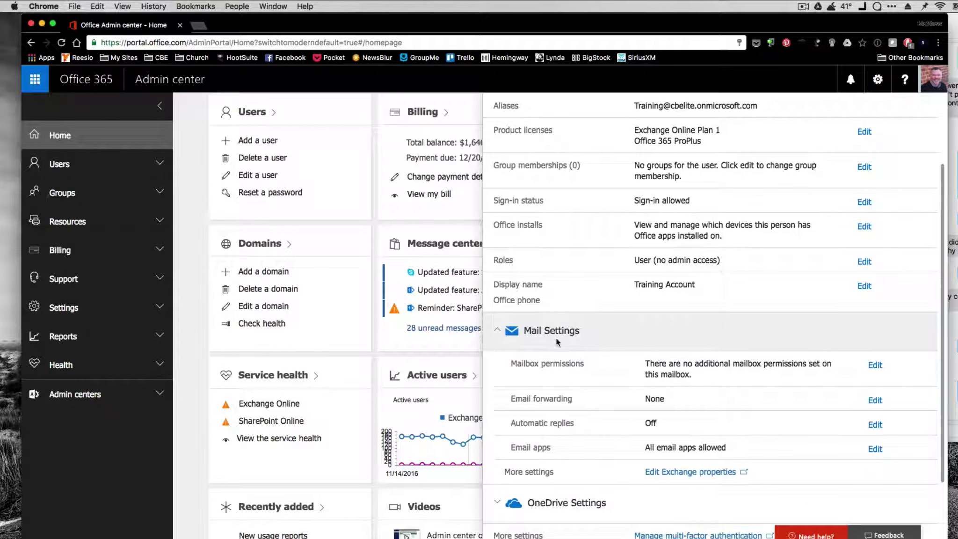
left_click(548, 334)
left_click(548, 379)
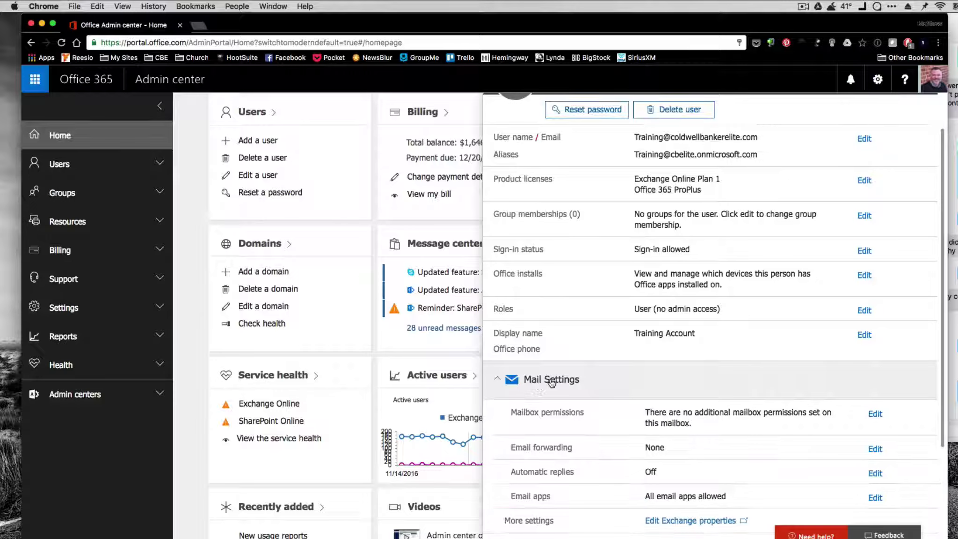
scroll(551, 322, "down", 2)
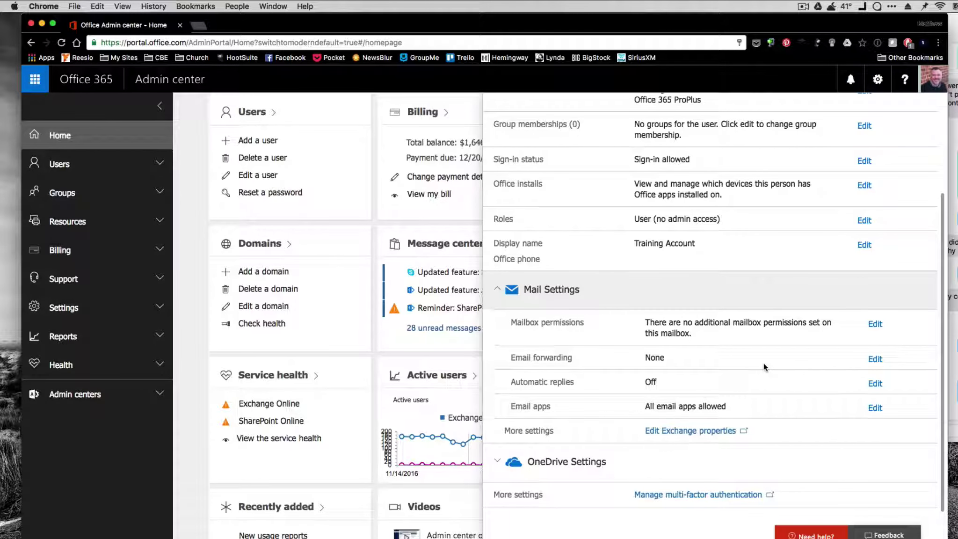
scroll(763, 362, "up", 3)
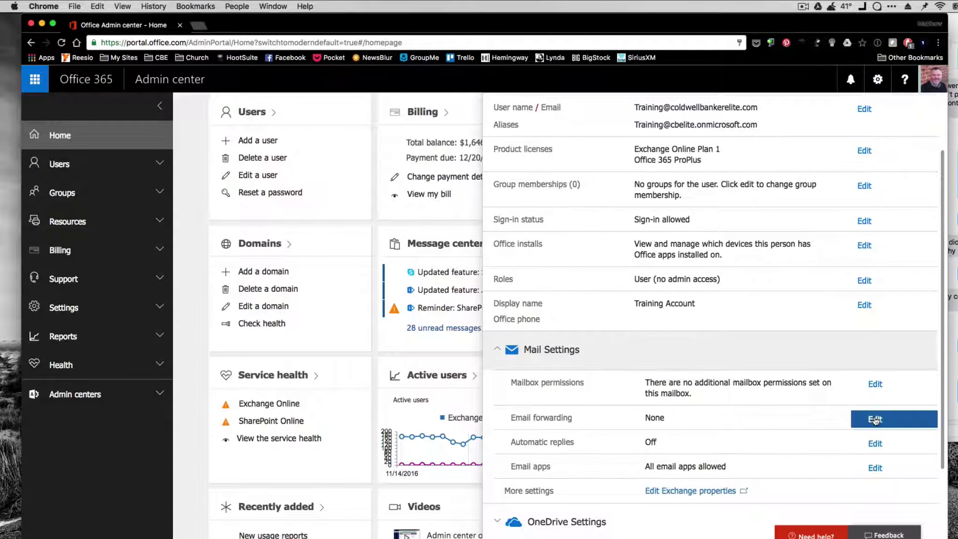
left_click(876, 420)
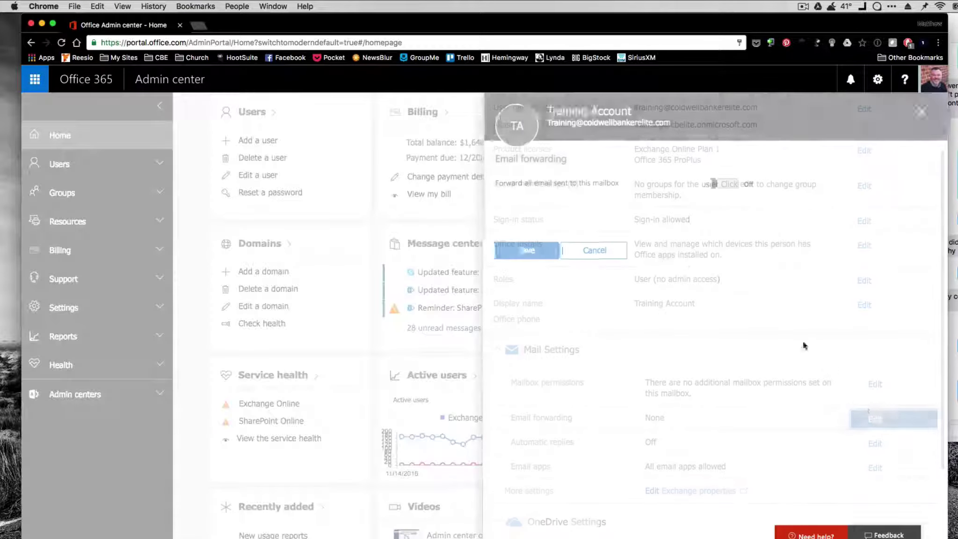
left_click(723, 184)
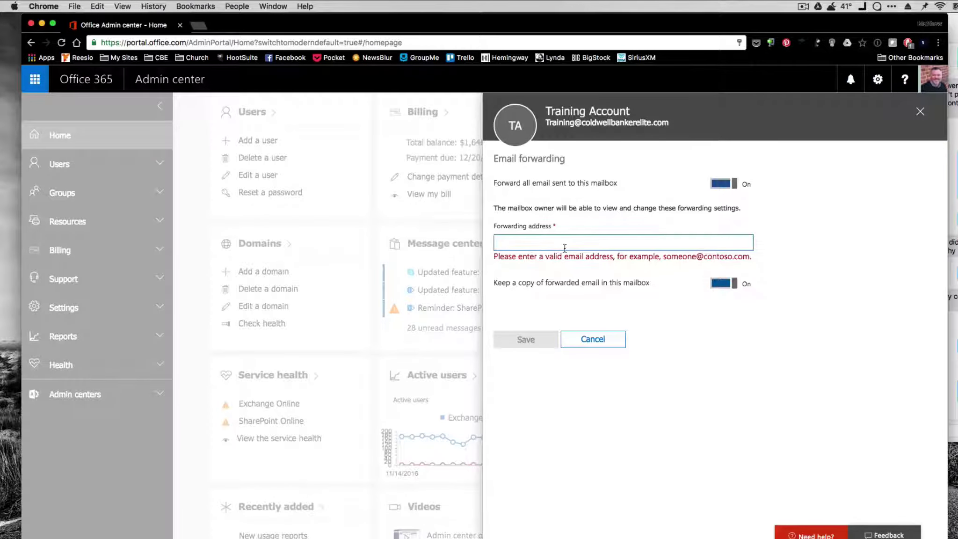
left_click(606, 243)
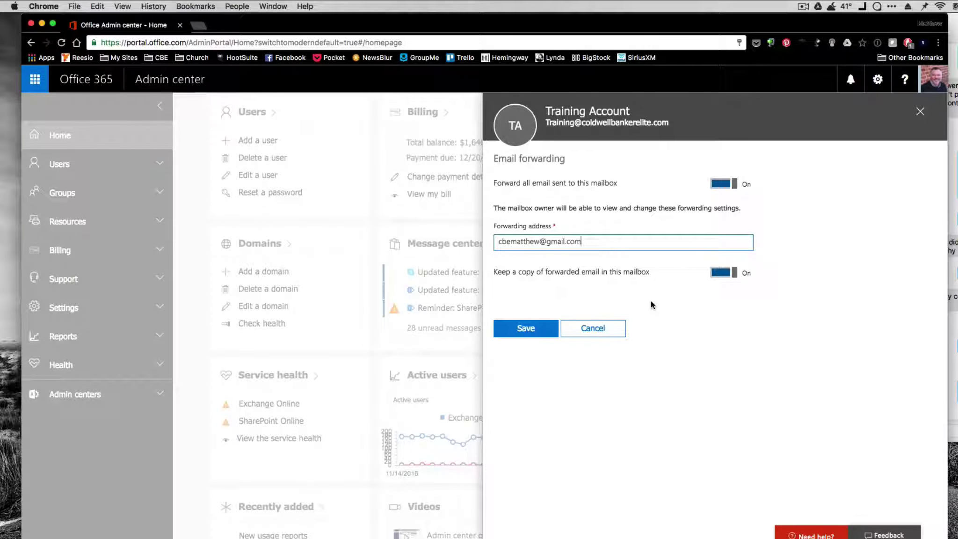
left_click_drag(589, 241, 461, 242)
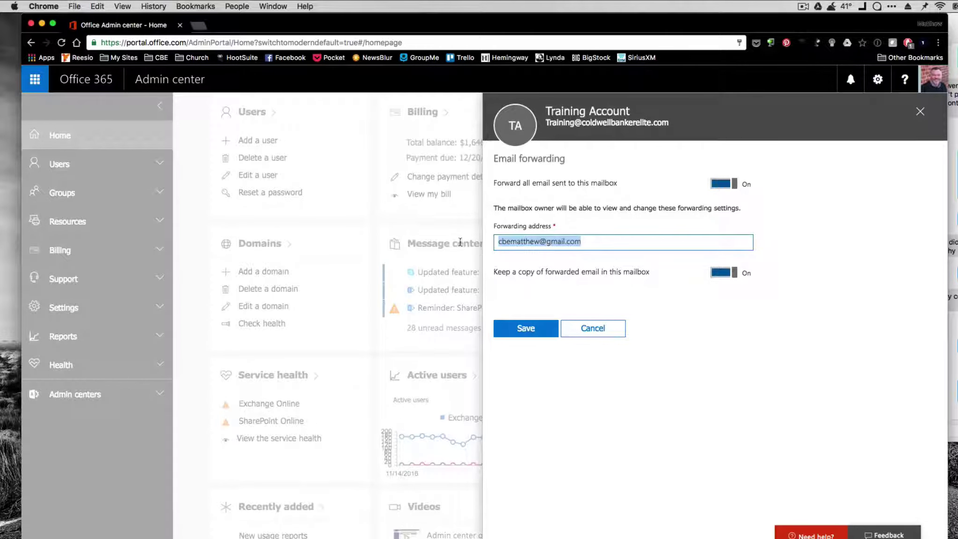
key("BackSpace")
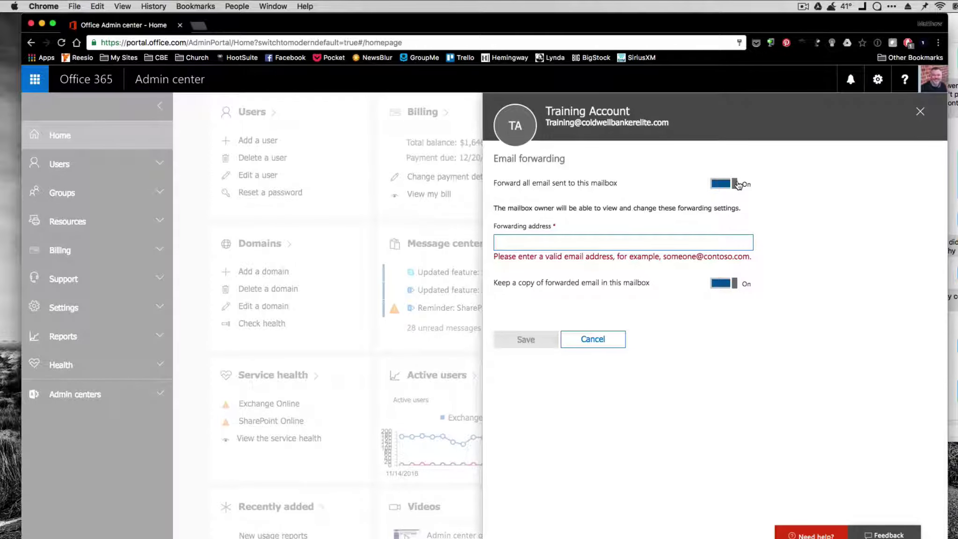
left_click(729, 183)
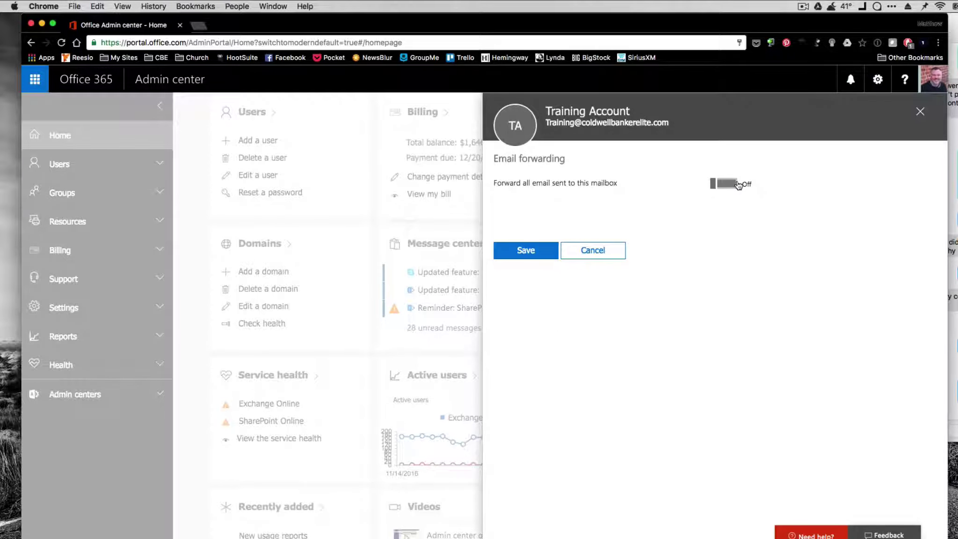
left_click(539, 251)
scroll(627, 323, "down", 5)
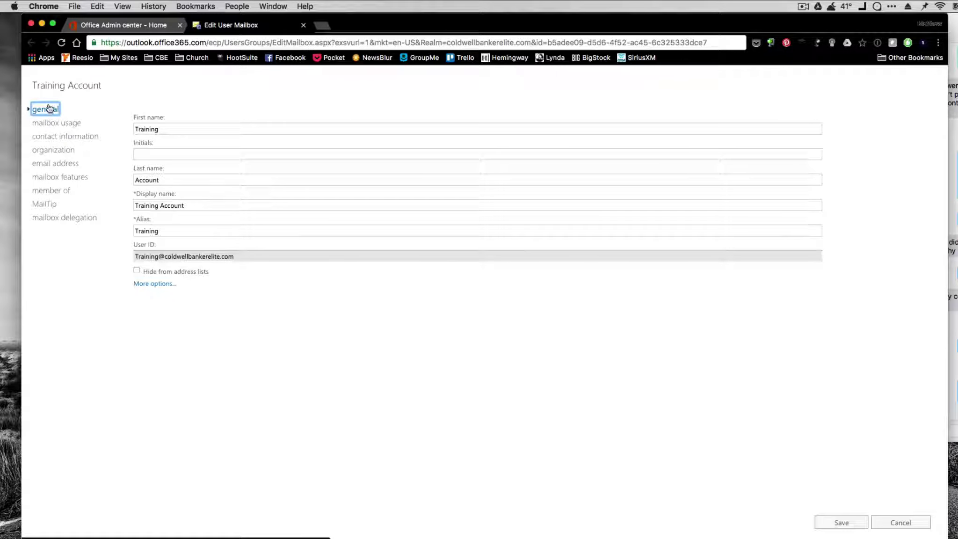
Open the email address section of the Training Account's Edit User Mailbox window
left_click(56, 164)
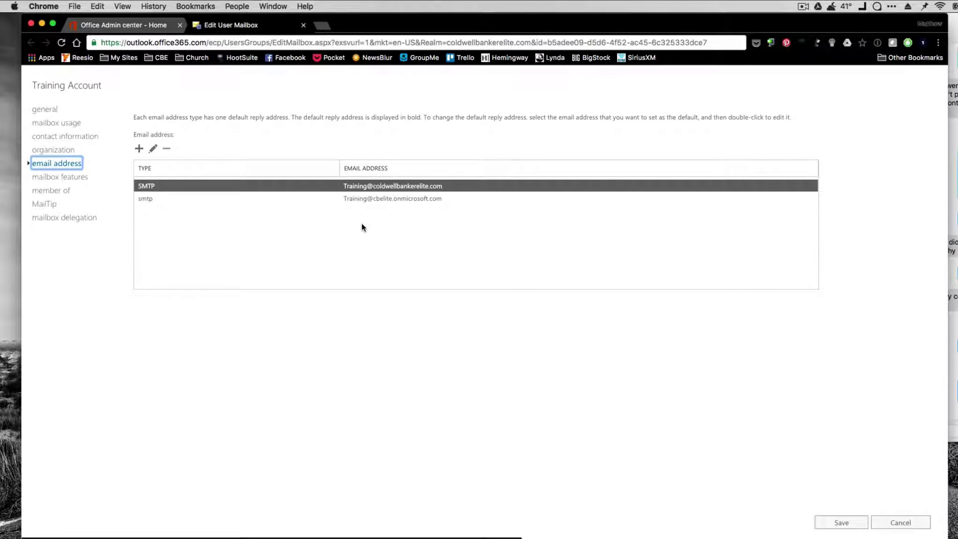
Add a new SMTP alias address for the training mailbox on the cbeva.com domain
left_click(138, 150)
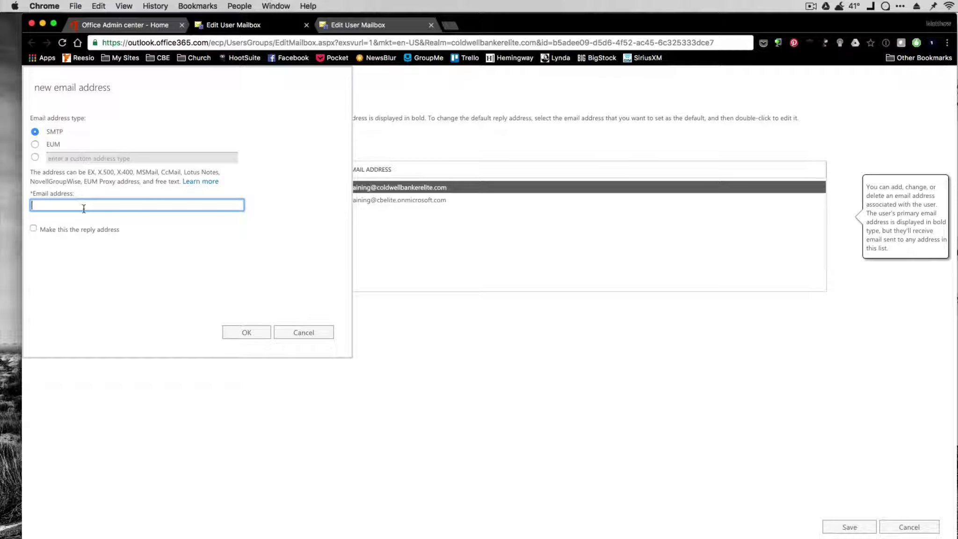
left_click(83, 206)
left_click(247, 332)
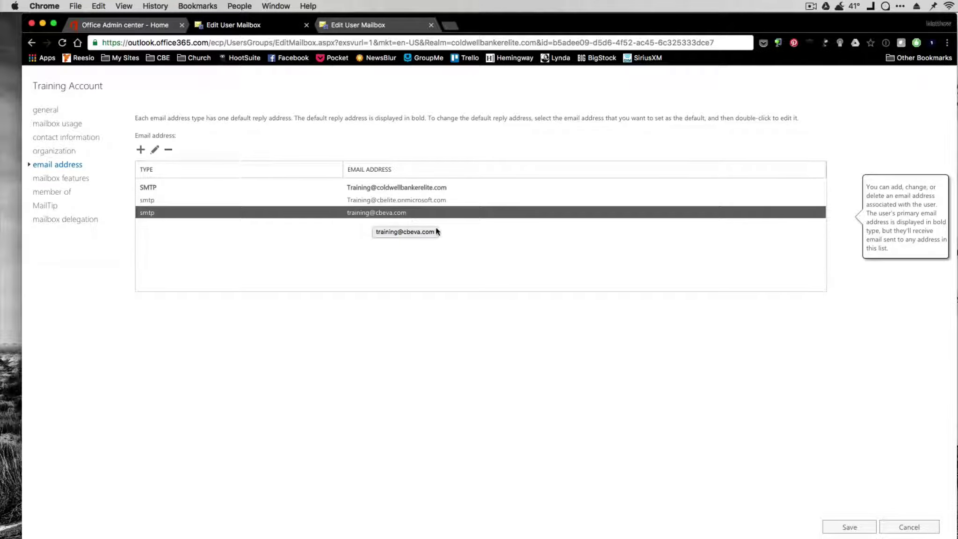
left_click(270, 244)
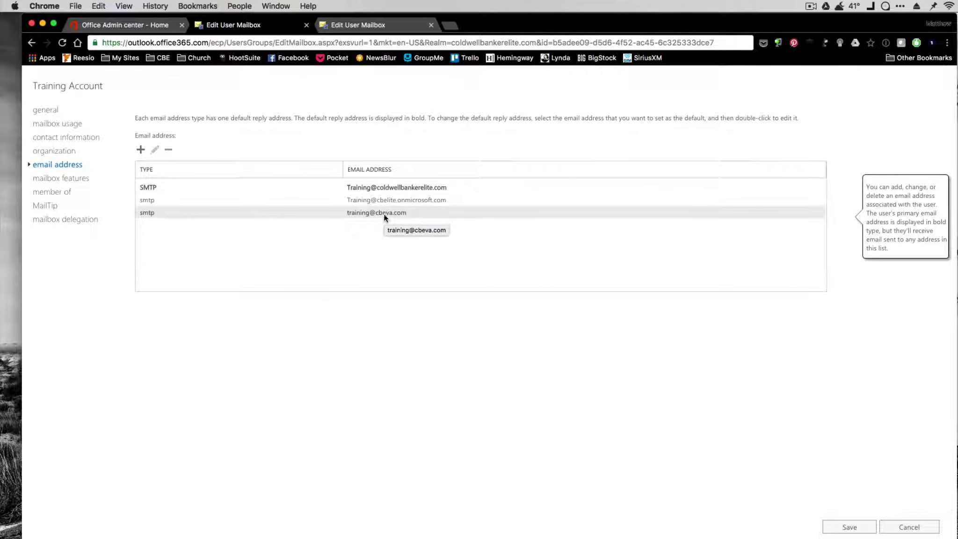
Save the mailbox's new address, close the user panel and go to the All groups list
left_click(848, 528)
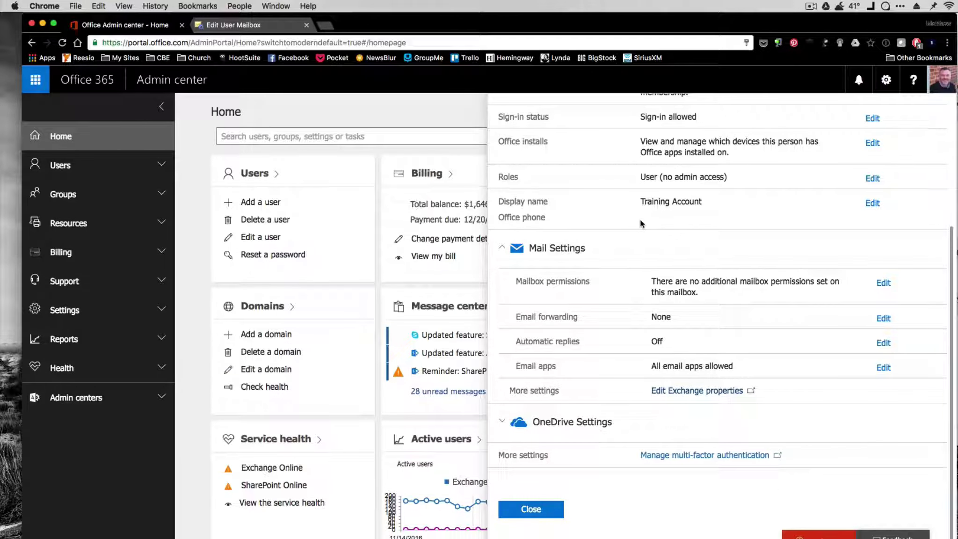
left_click(531, 509)
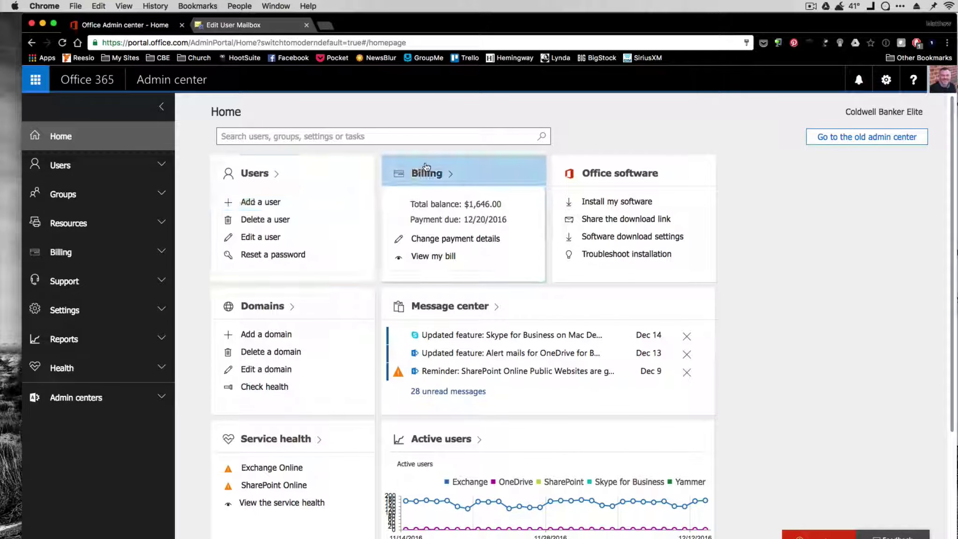
left_click(119, 199)
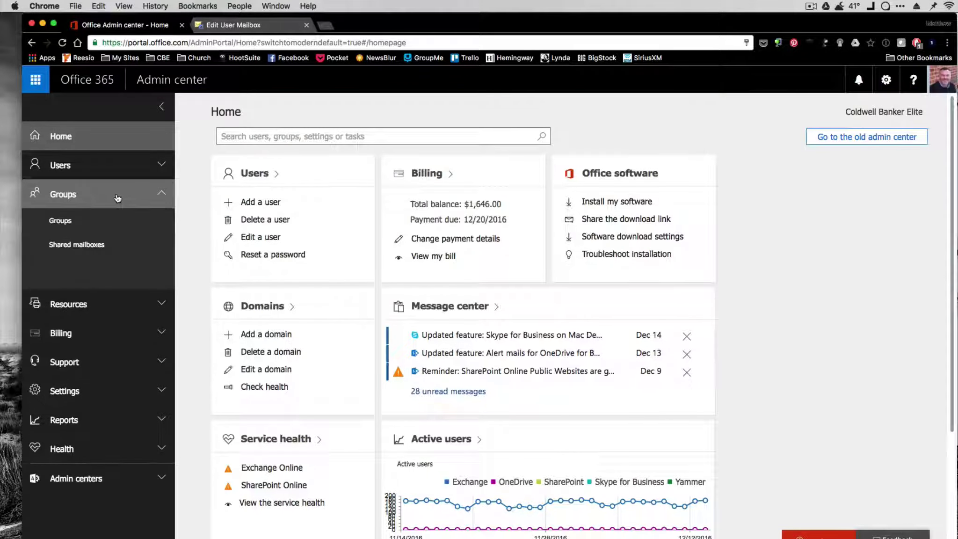
left_click(113, 226)
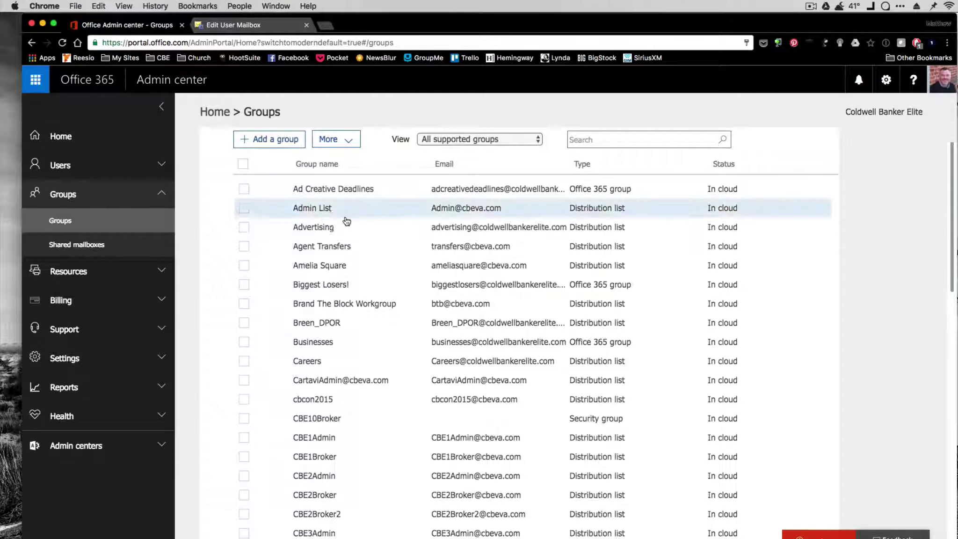
Search the groups list for 'company'
scroll(341, 237, "down", 15)
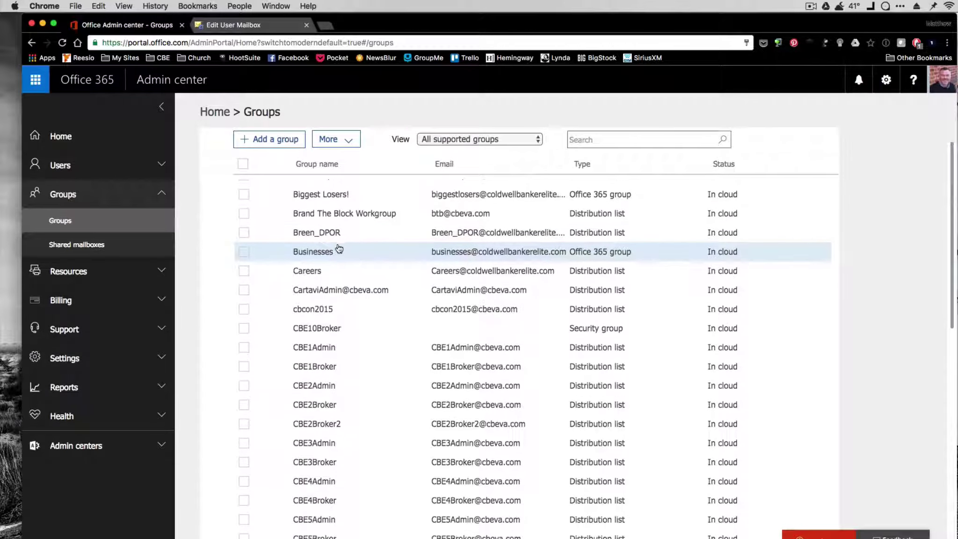
scroll(331, 304, "down", 3)
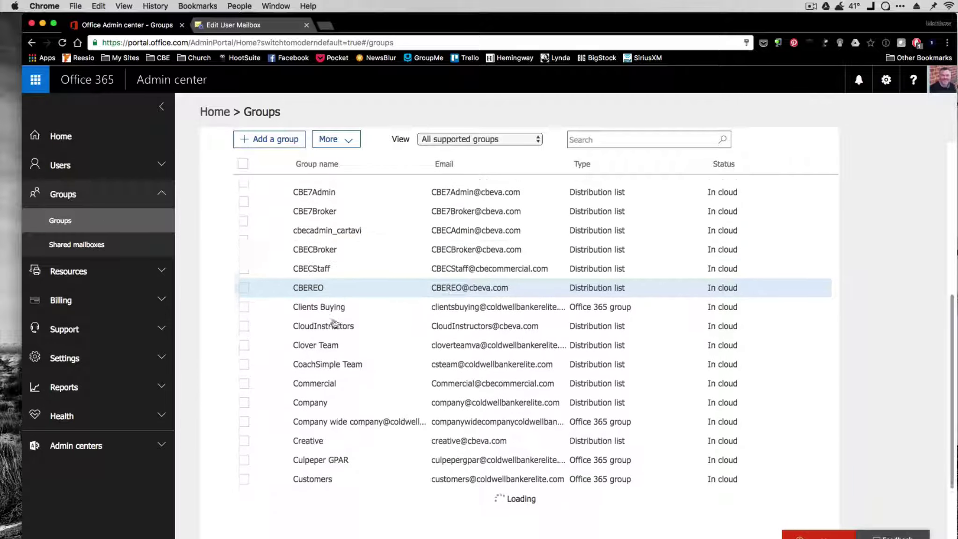
scroll(334, 328, "up", 10)
scroll(335, 329, "up", 5)
left_click(580, 140)
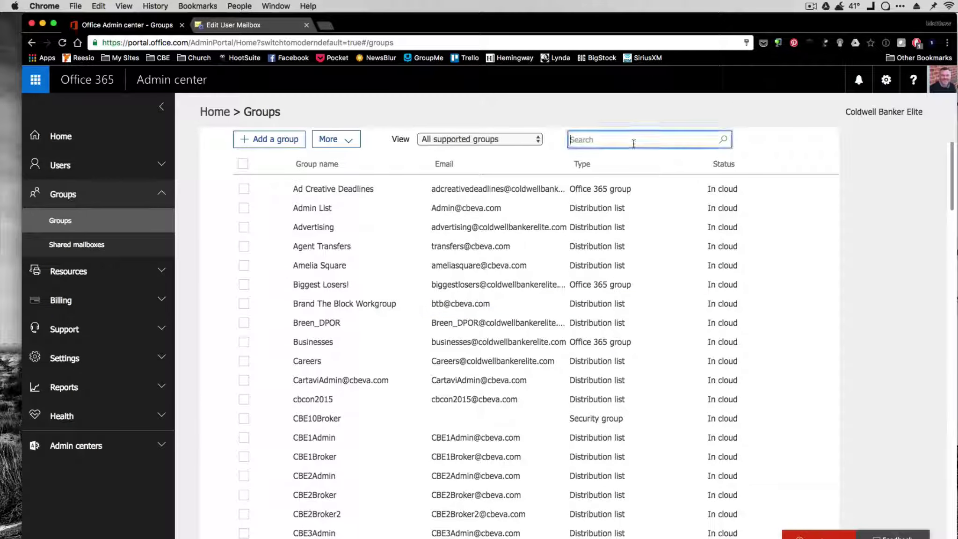
type("copmany")
key("BackSpace")
key("BackSpace")
key("BackSpace")
key("BackSpace")
key("BackSpace")
type("mpany")
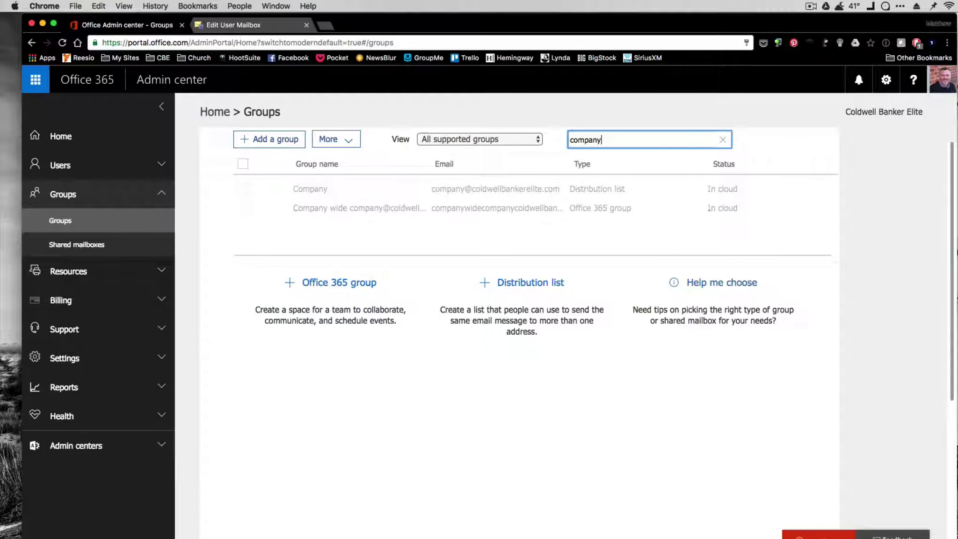
Open the Company distribution list and add the newly created user to its members
left_click(251, 192)
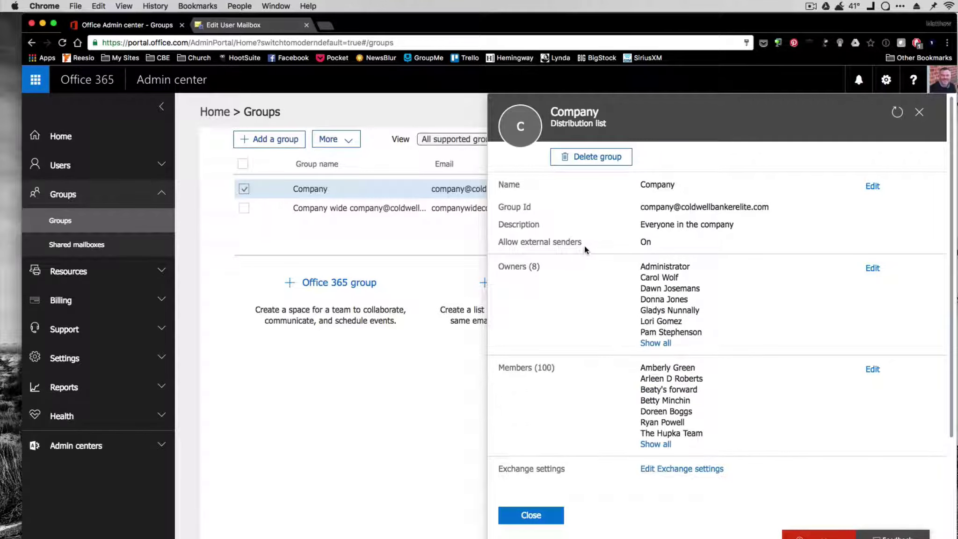
scroll(585, 246, "down", 1)
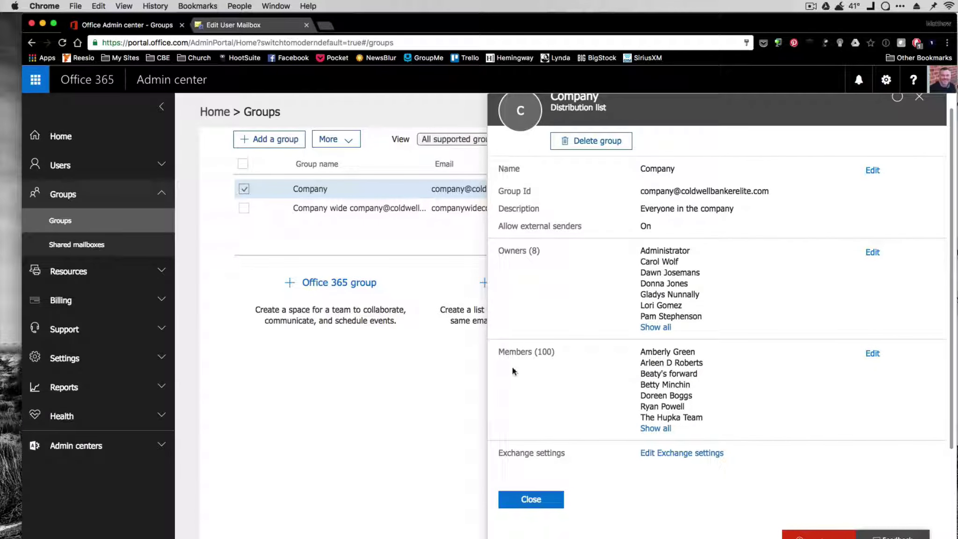
left_click(873, 353)
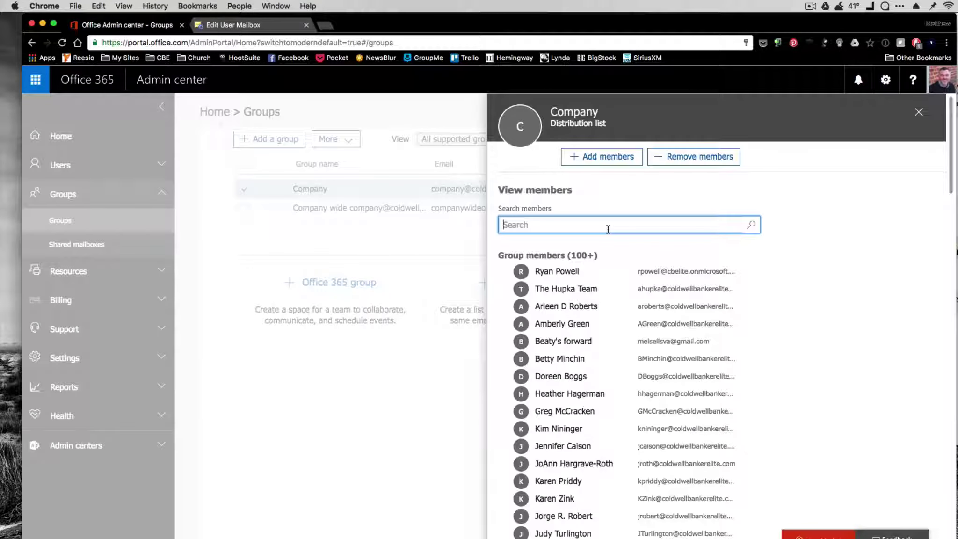
left_click(606, 162)
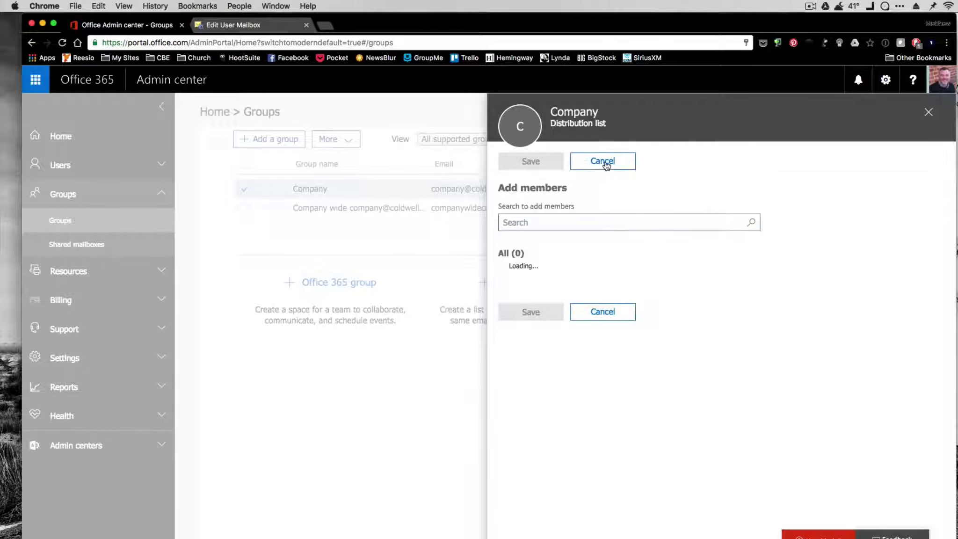
type("training")
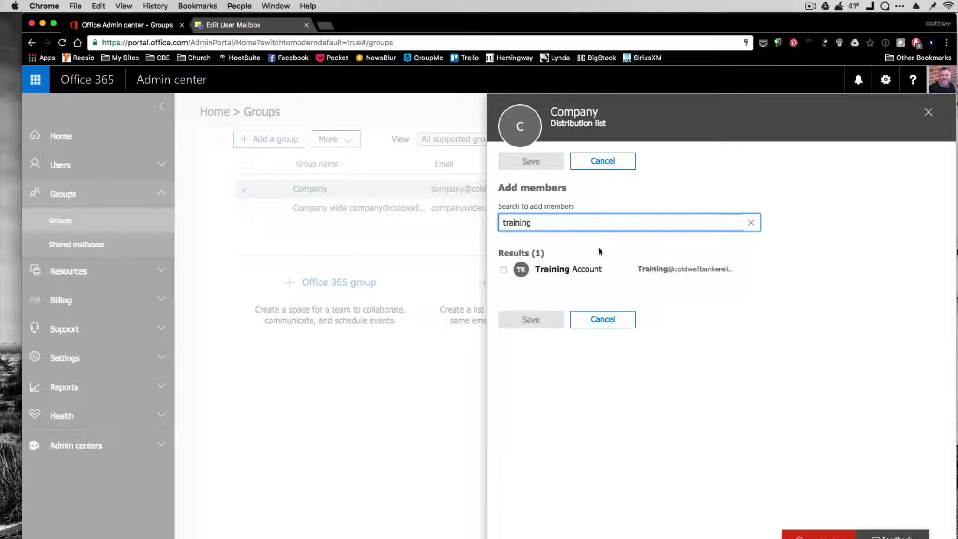
left_click_drag(534, 223, 476, 225)
type("allison")
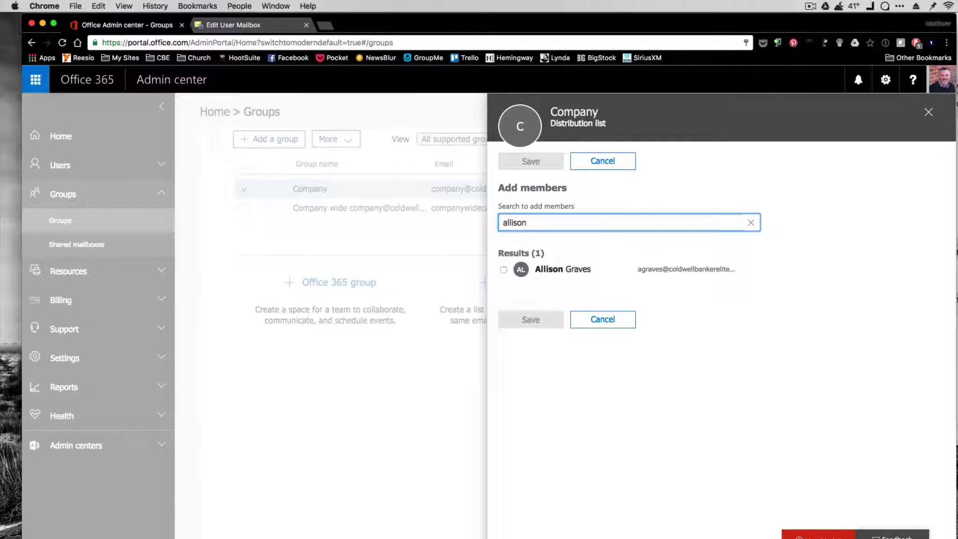
left_click(503, 270)
left_click(561, 347)
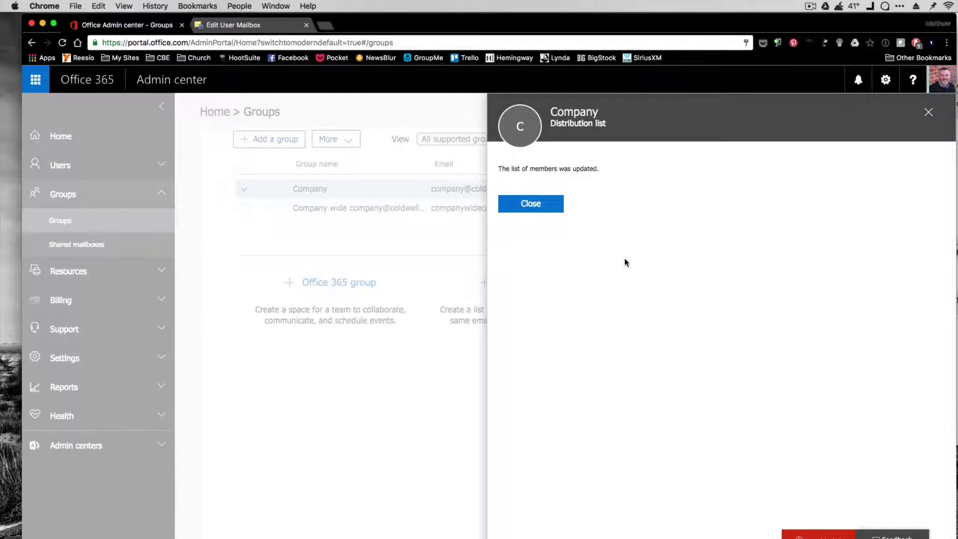
left_click(531, 204)
Close the Company group and open the Fredericksburg group via an 'fxbg' search
left_click(564, 227)
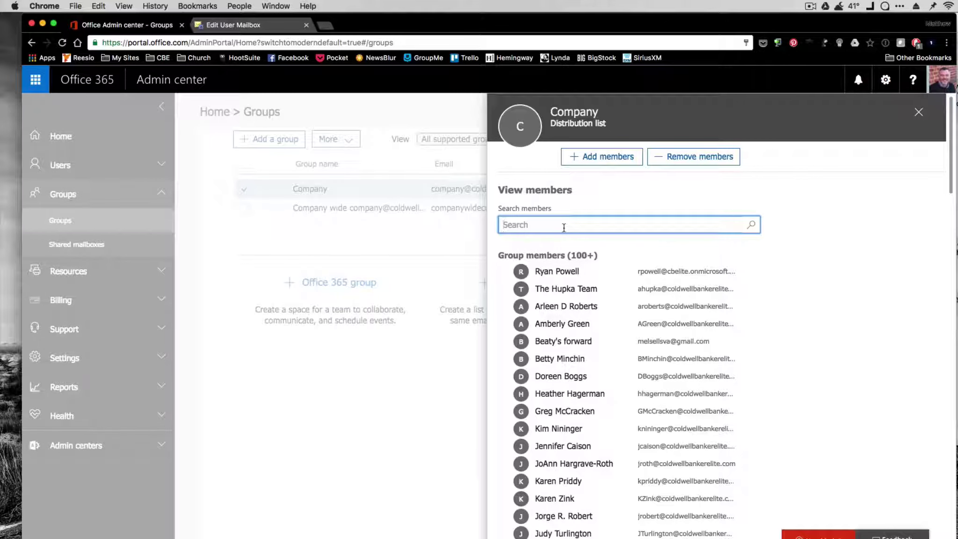
type("f")
key("Escape")
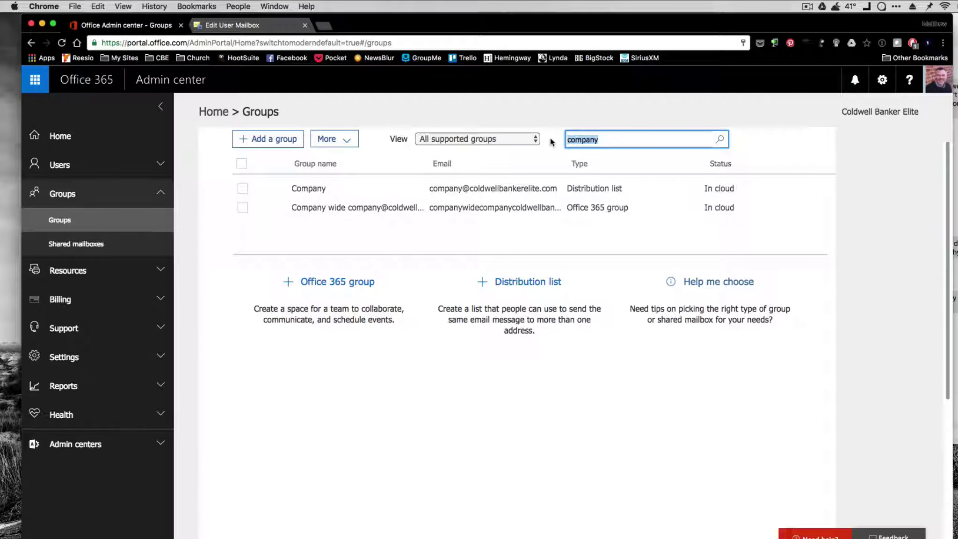
type("fxbg")
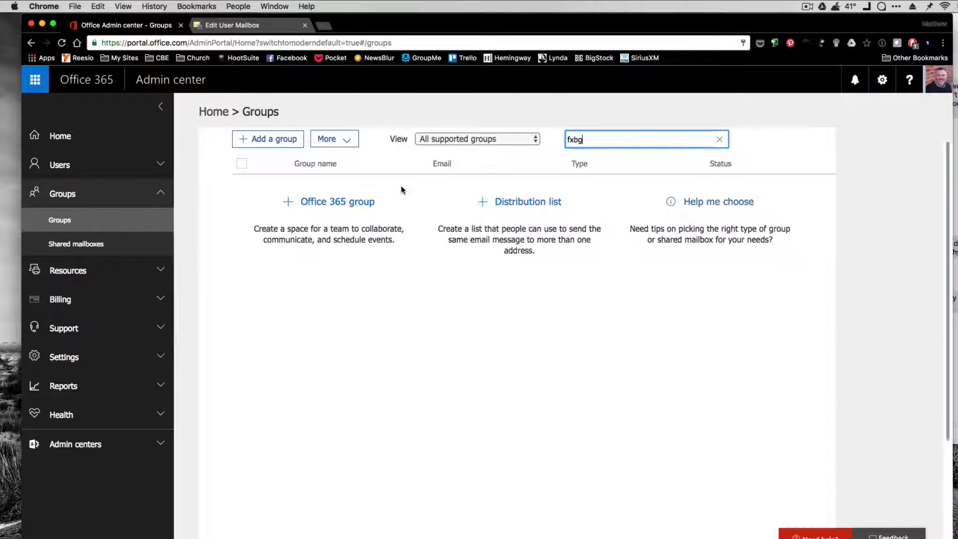
left_click(380, 191)
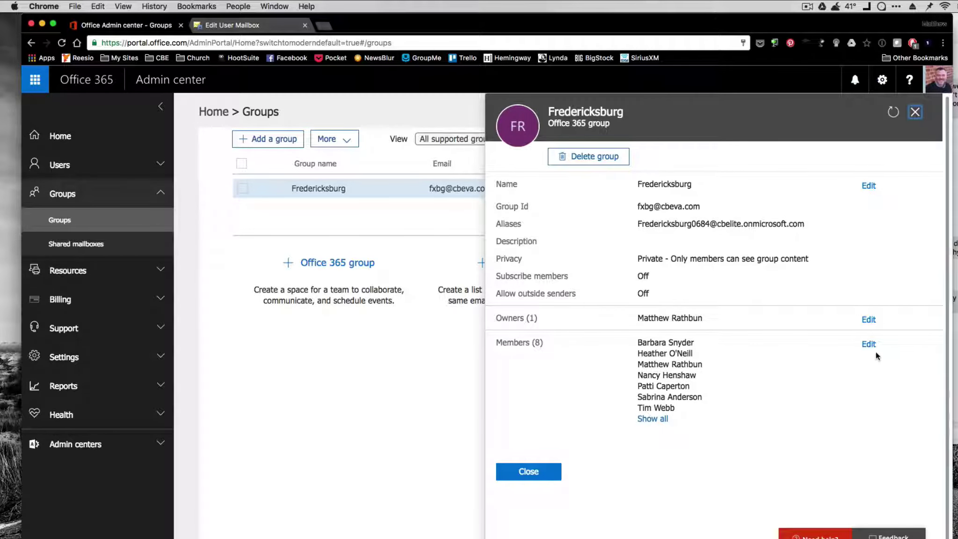
Add the new user to Fredericksburg's members, bringing the group to 9 members
left_click(870, 345)
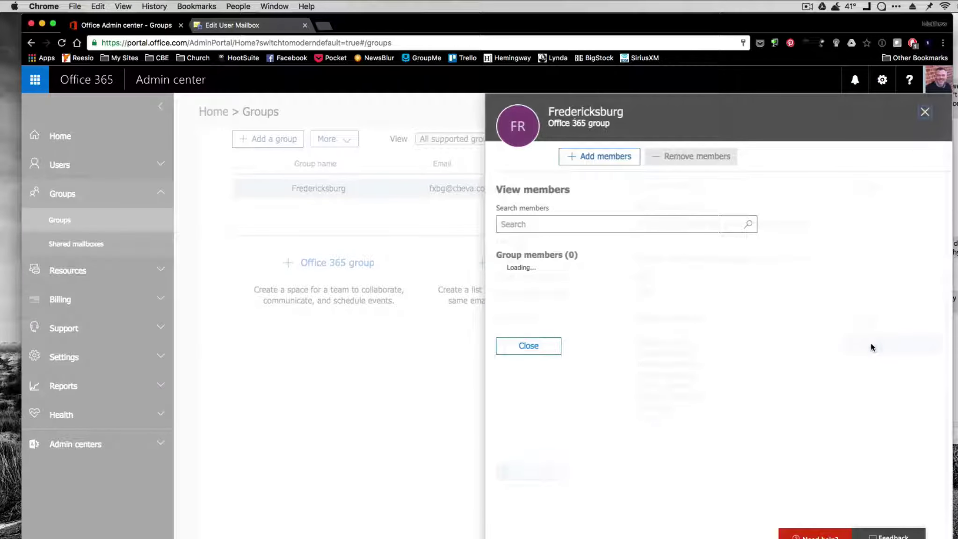
left_click(588, 159)
left_click(564, 222)
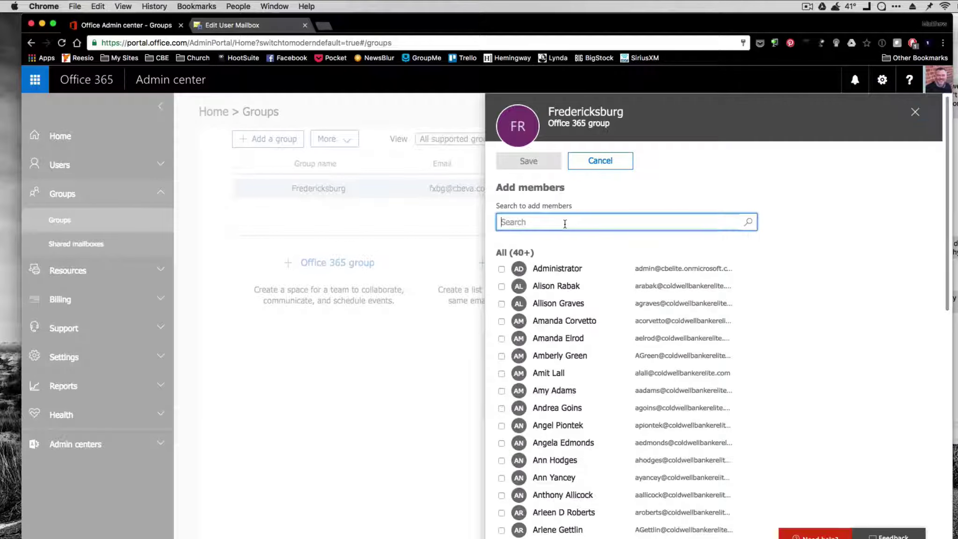
type("aaliso")
key("BackSpace")
key("BackSpace")
key("BackSpace")
key("BackSpace")
key("BackSpace")
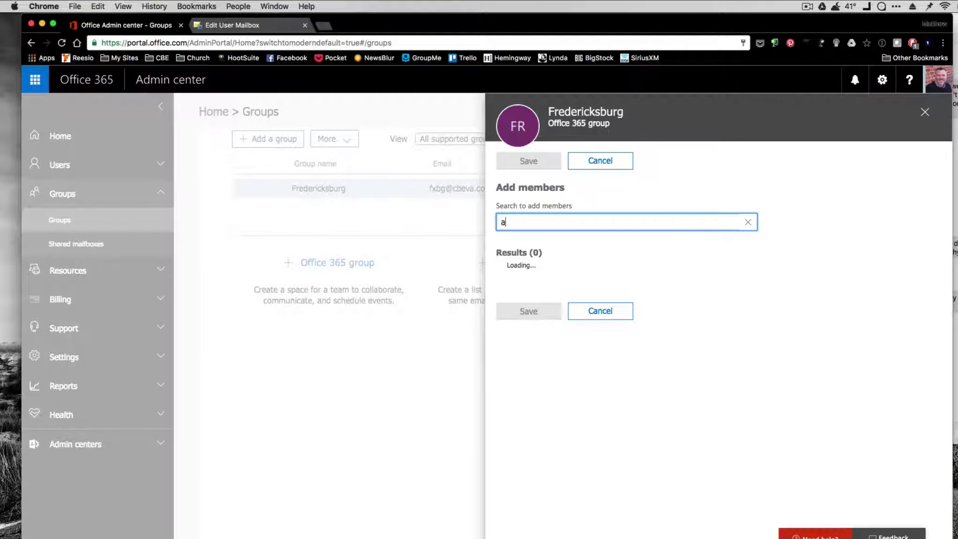
type("llison")
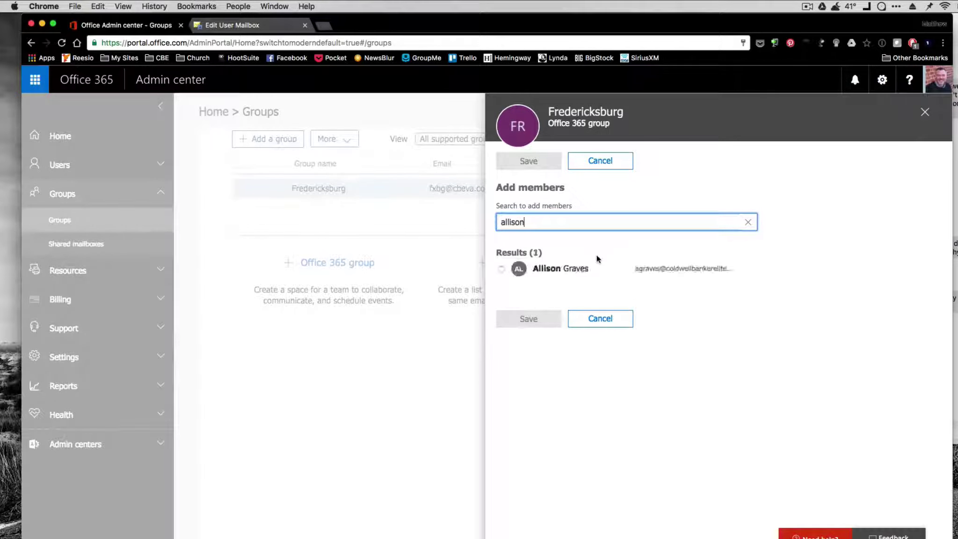
left_click(502, 269)
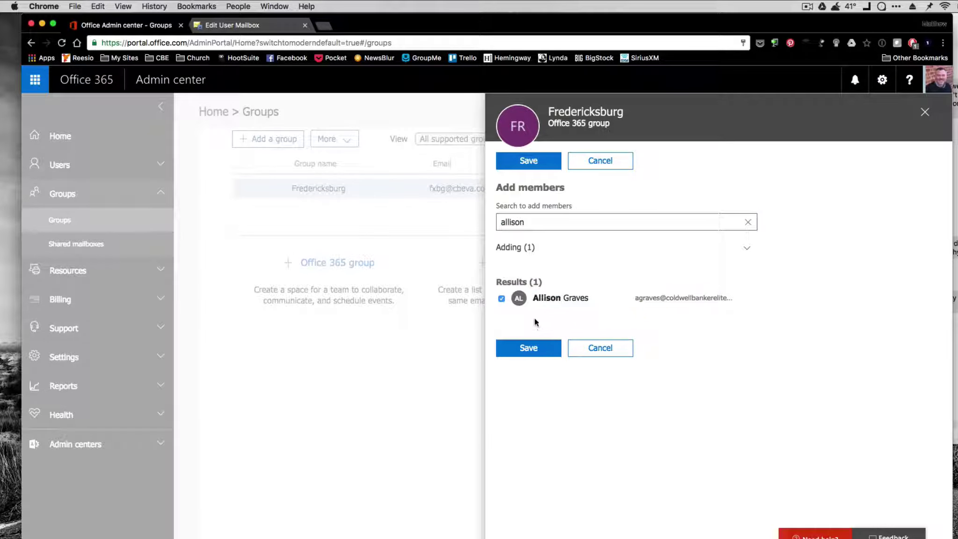
left_click(527, 346)
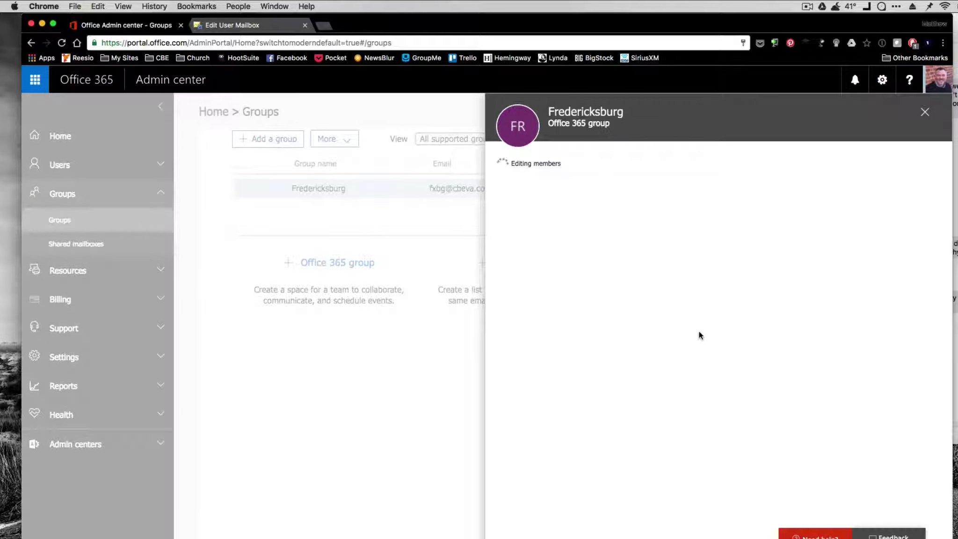
left_click(528, 203)
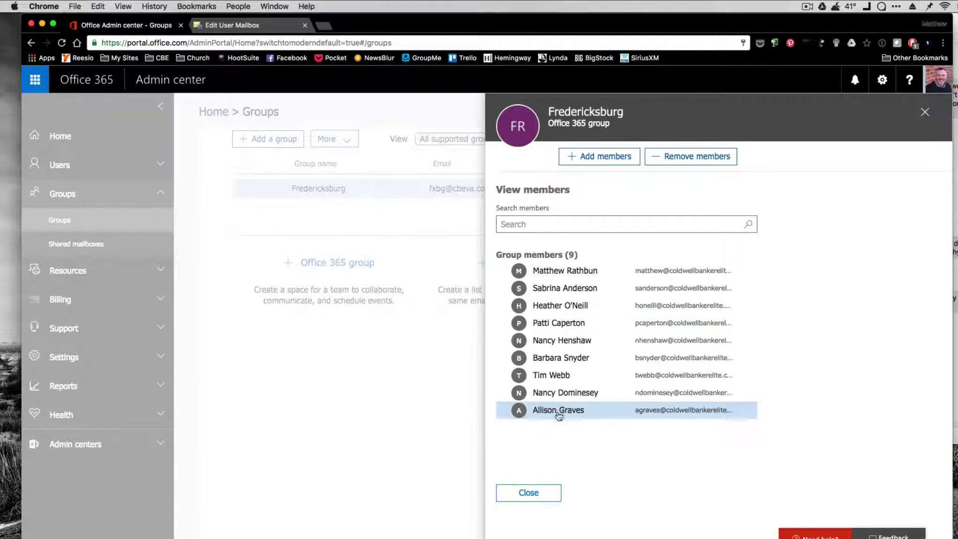
Close the Fredericksburg details, returning to the Groups list filtered by 'fxbg'
left_click(529, 493)
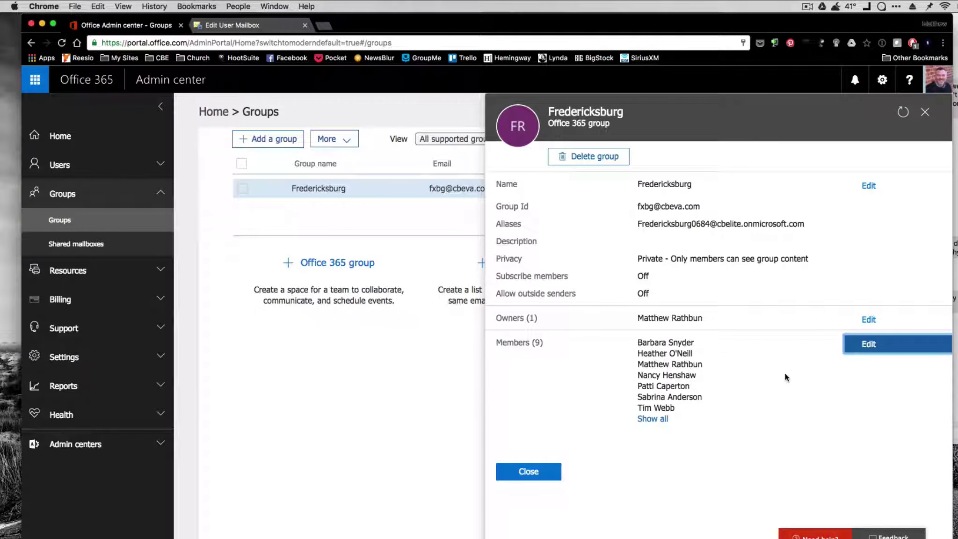
left_click(528, 471)
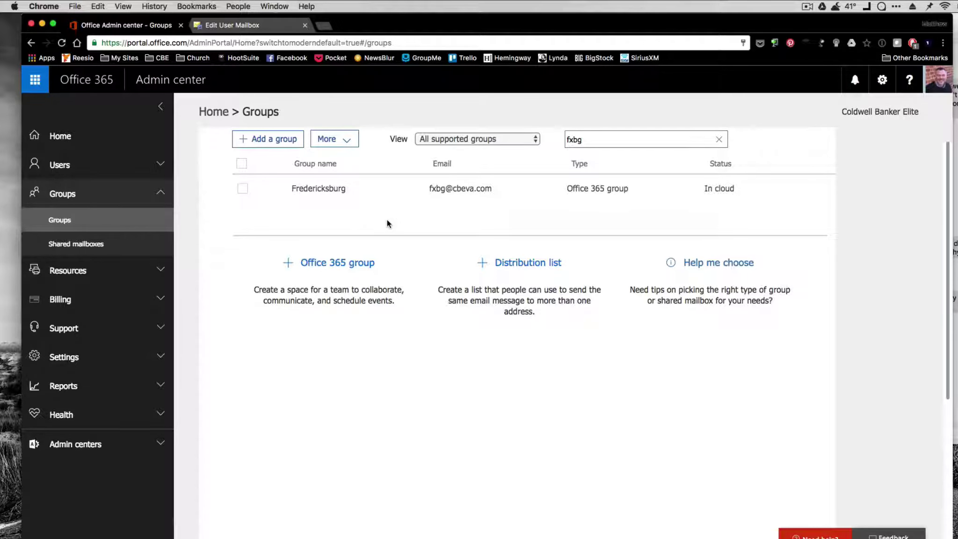
left_click(806, 6)
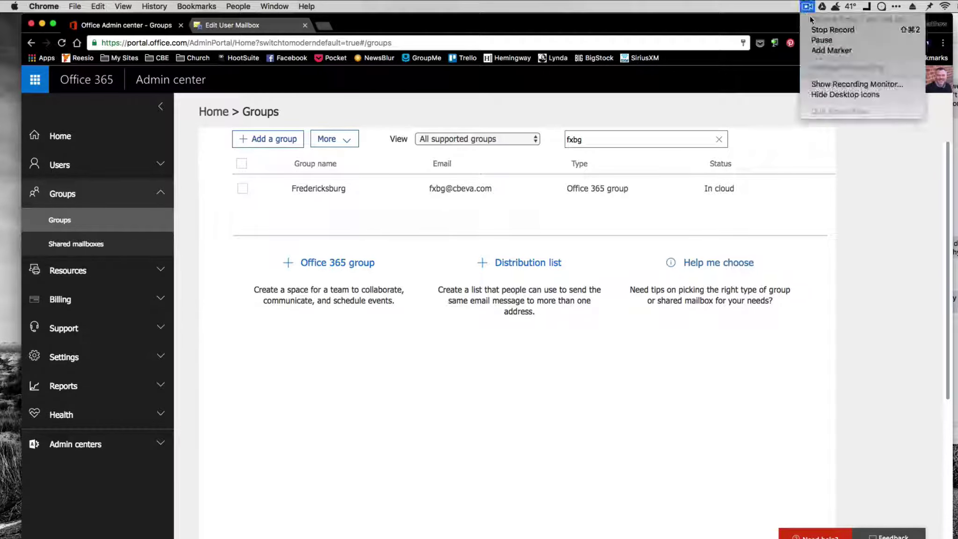